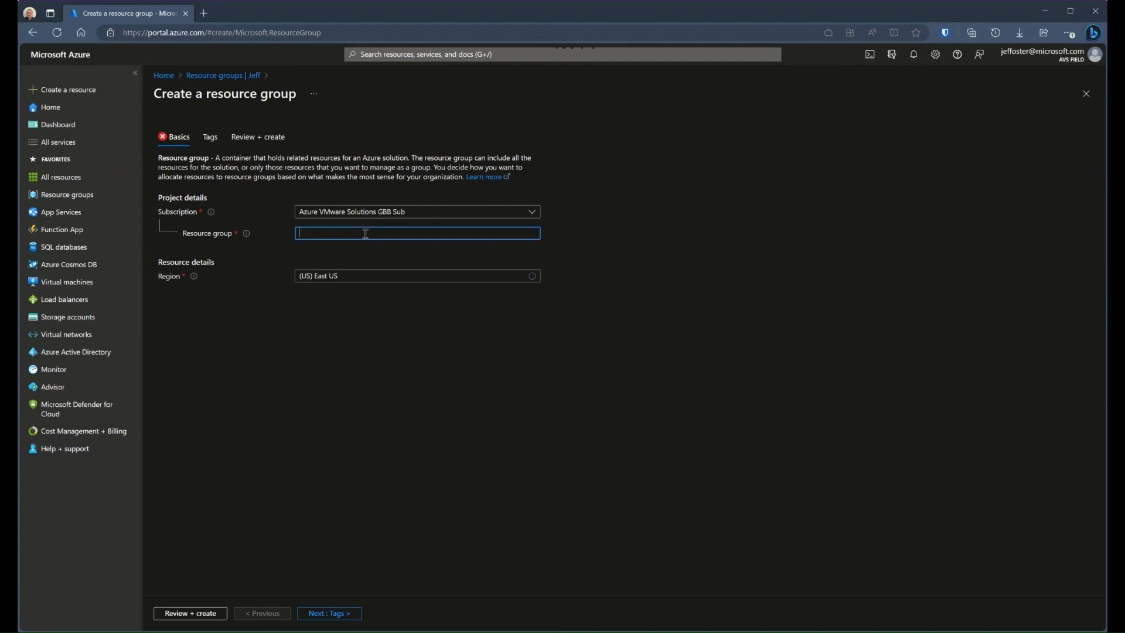
Name the new resource group GPSUS-Horizon1-Storage
{"action": "type", "text": "GPSUS-Horizon1-Operatio"}
{"action": "key", "text": "BackSpace"}
{"action": "key", "text": "BackSpace"}
{"action": "key", "text": "BackSpace"}
{"action": "key", "text": "BackSpace"}
{"action": "key", "text": "BackSpace"}
{"action": "key", "text": "BackSpace"}
{"action": "key", "text": "BackSpace"}
{"action": "key", "text": "BackSpace"}
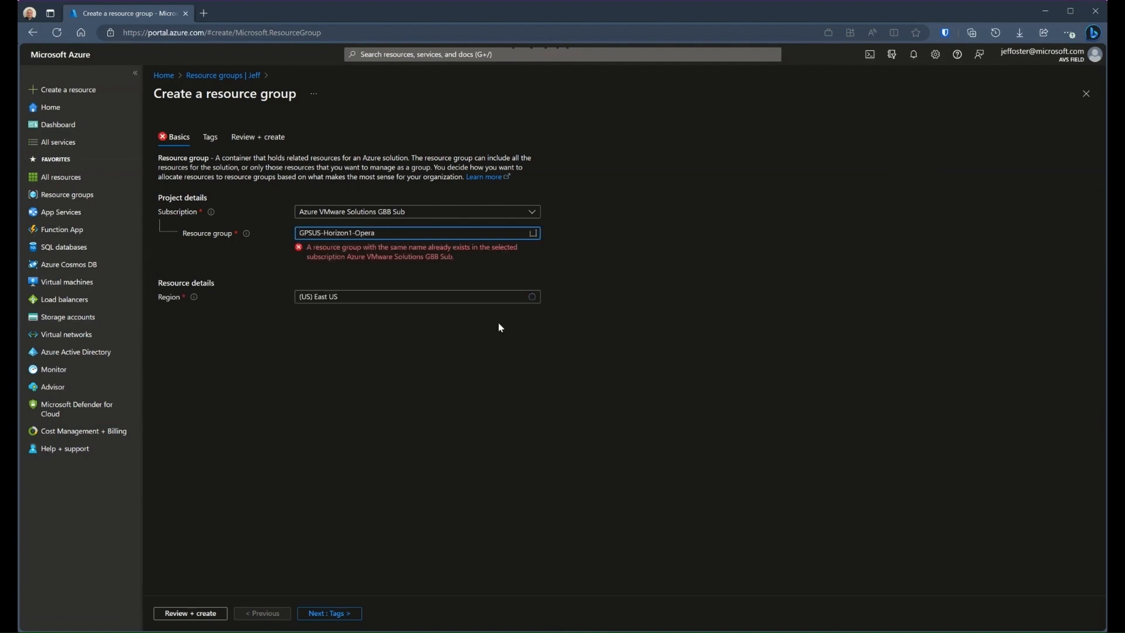
{"action": "type", "text": "Storage"}
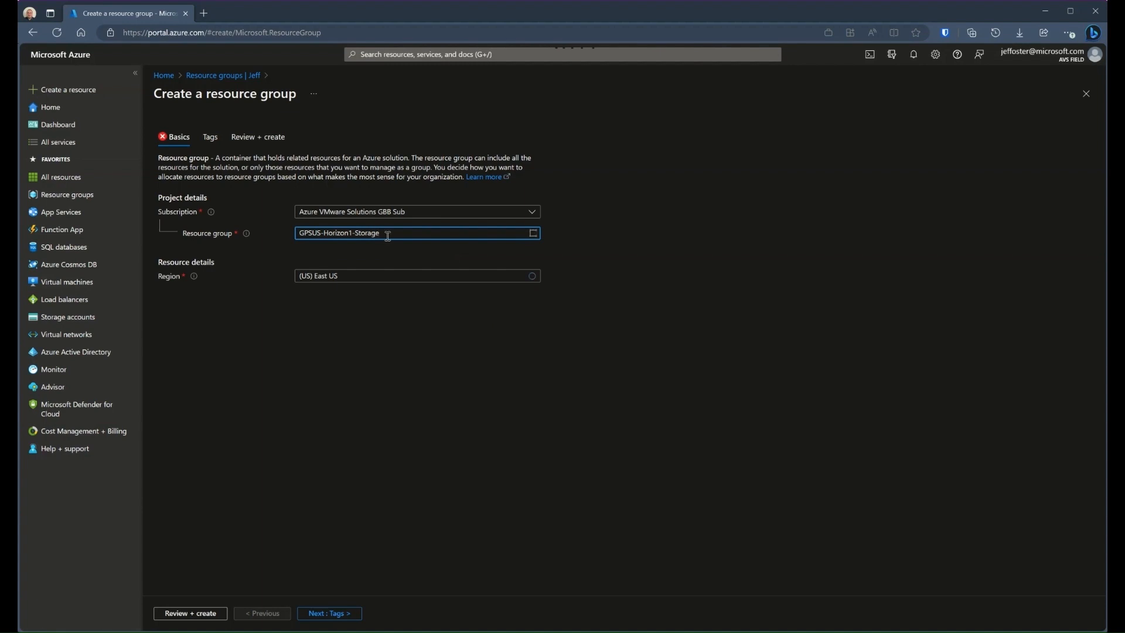
Set the resource group's region to (South America) Brazil South and create the group without tags
{"action": "left_click", "coordinate": [427, 277]}
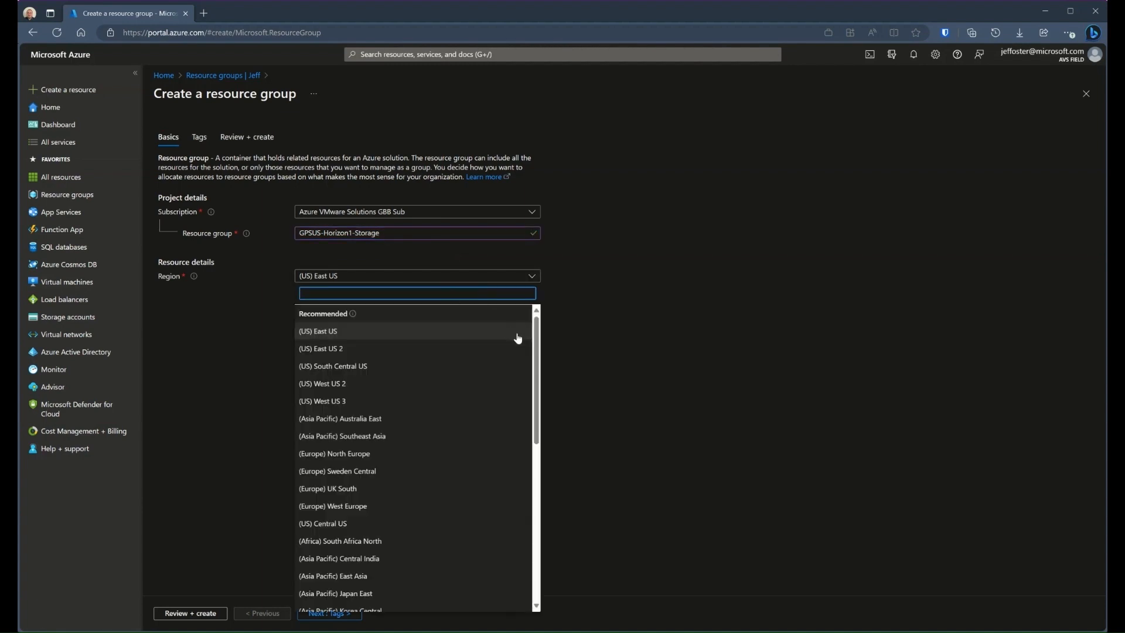
{"action": "left_click_drag", "start_coordinate": [538, 337], "coordinate": [543, 440]}
{"action": "left_click", "coordinate": [381, 502]}
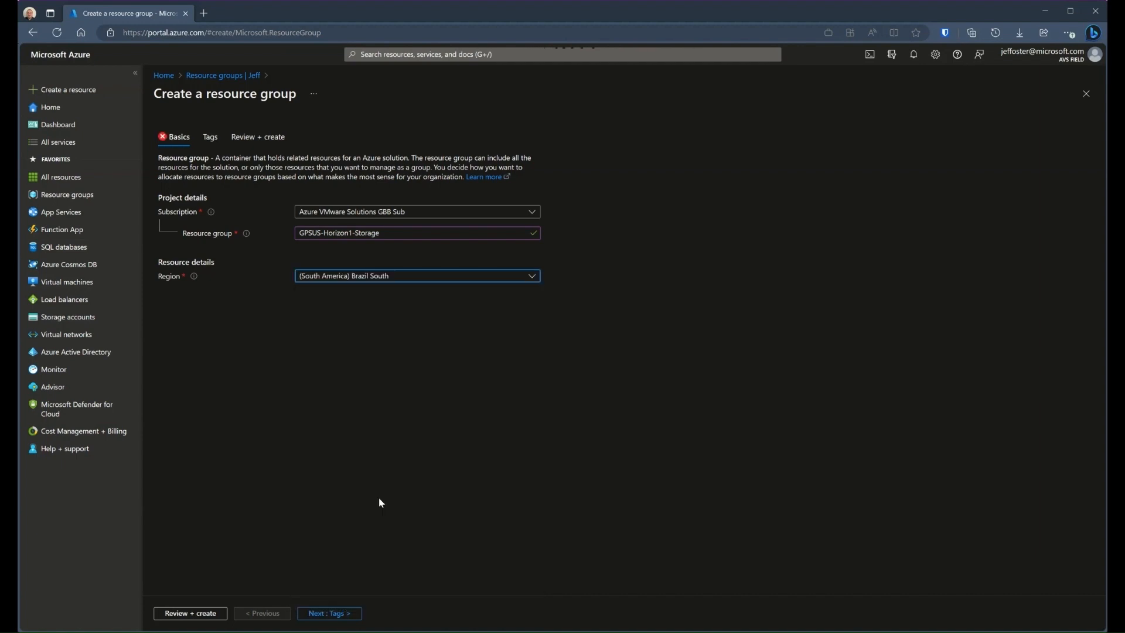
{"action": "left_click", "coordinate": [333, 612]}
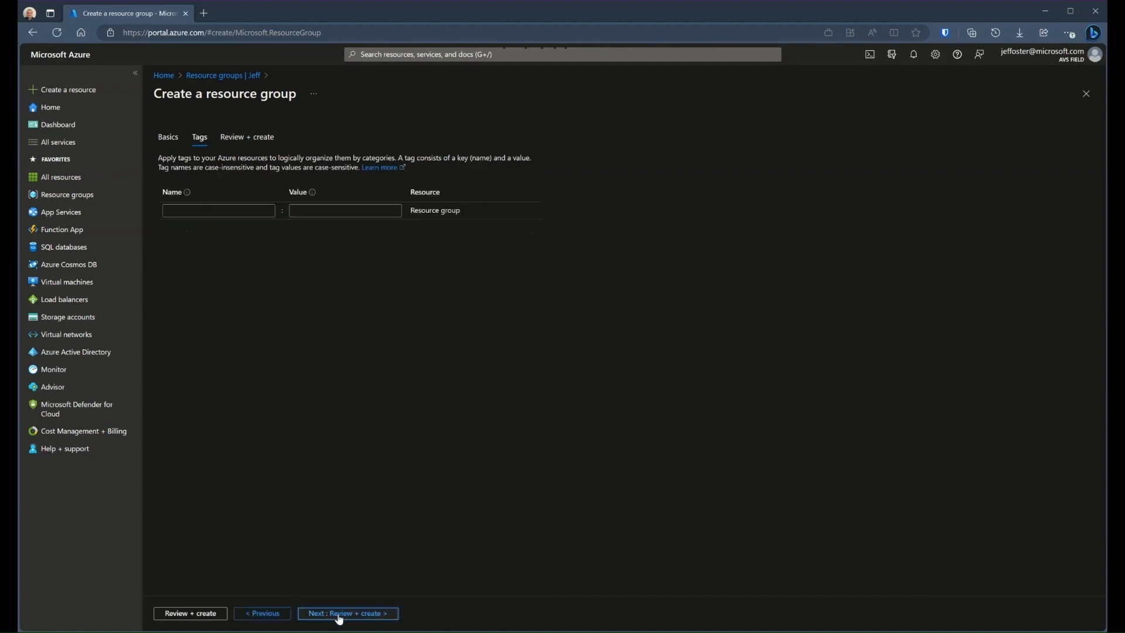
{"action": "left_click", "coordinate": [338, 614]}
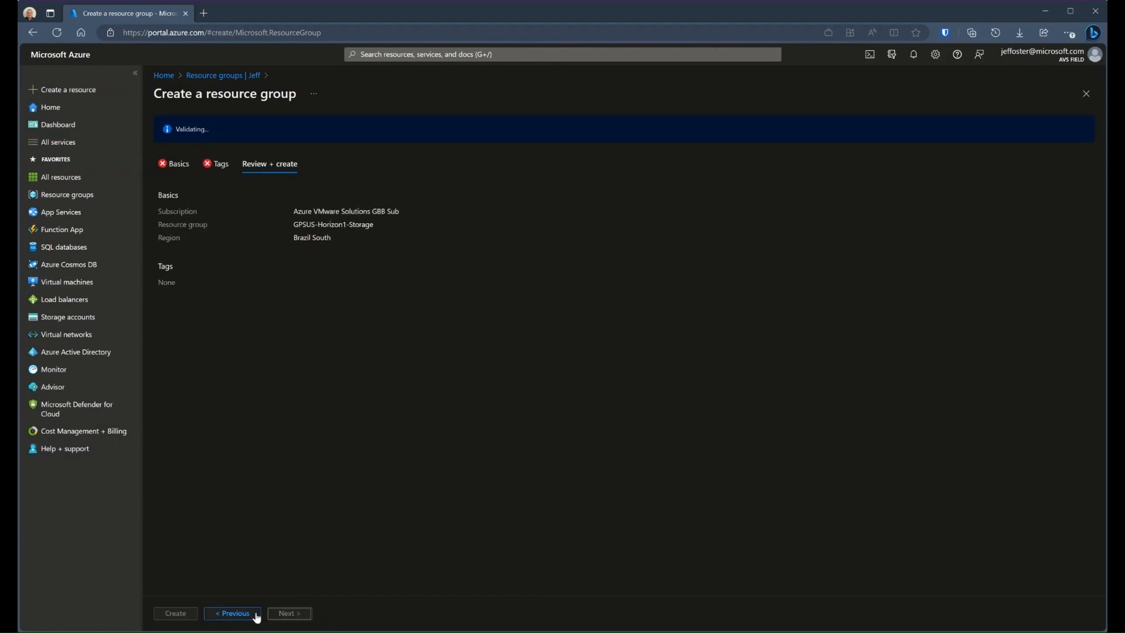
{"action": "left_click", "coordinate": [176, 613]}
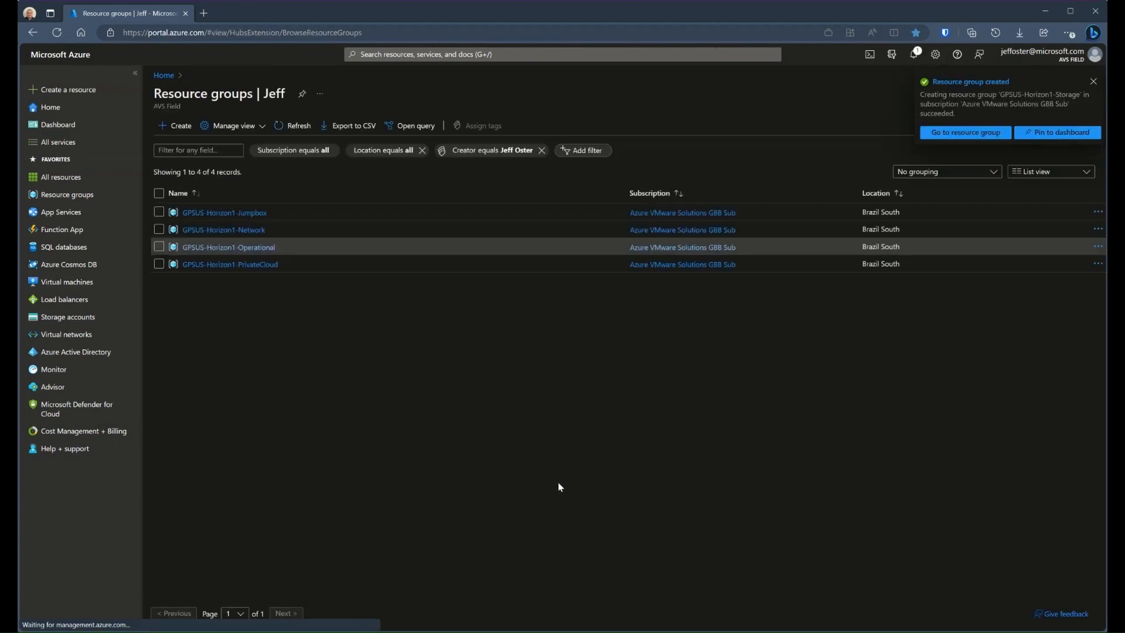
Open the GPSUS-Horizon1-Storage resource group and start creating an Azure NetApp Files resource from the Marketplace
{"action": "left_click", "coordinate": [251, 282]}
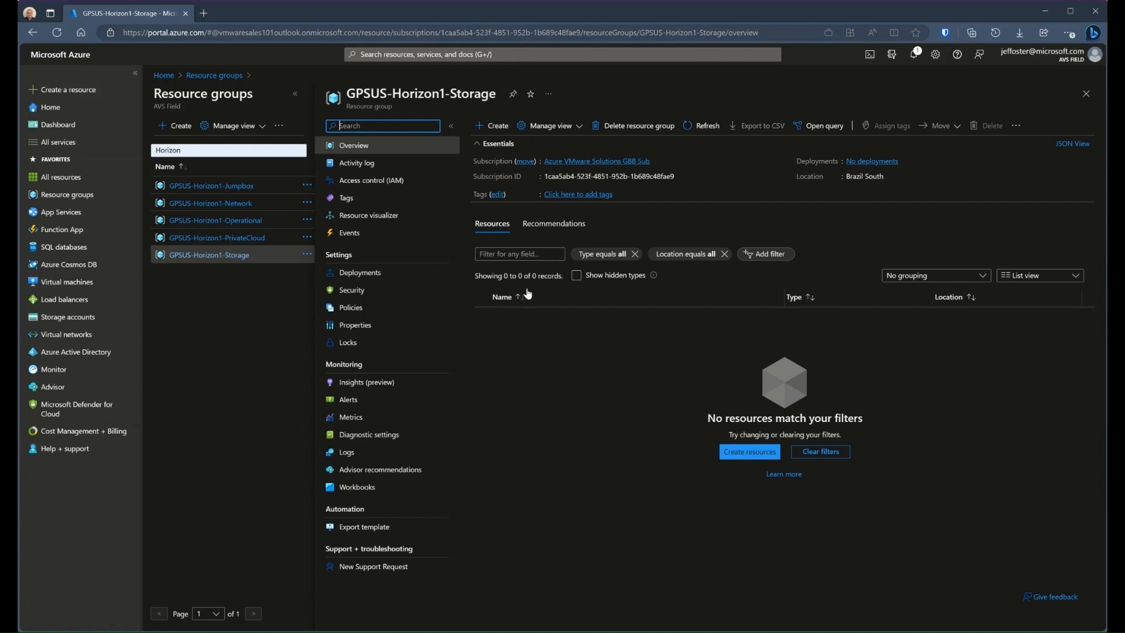
{"action": "left_click", "coordinate": [503, 125]}
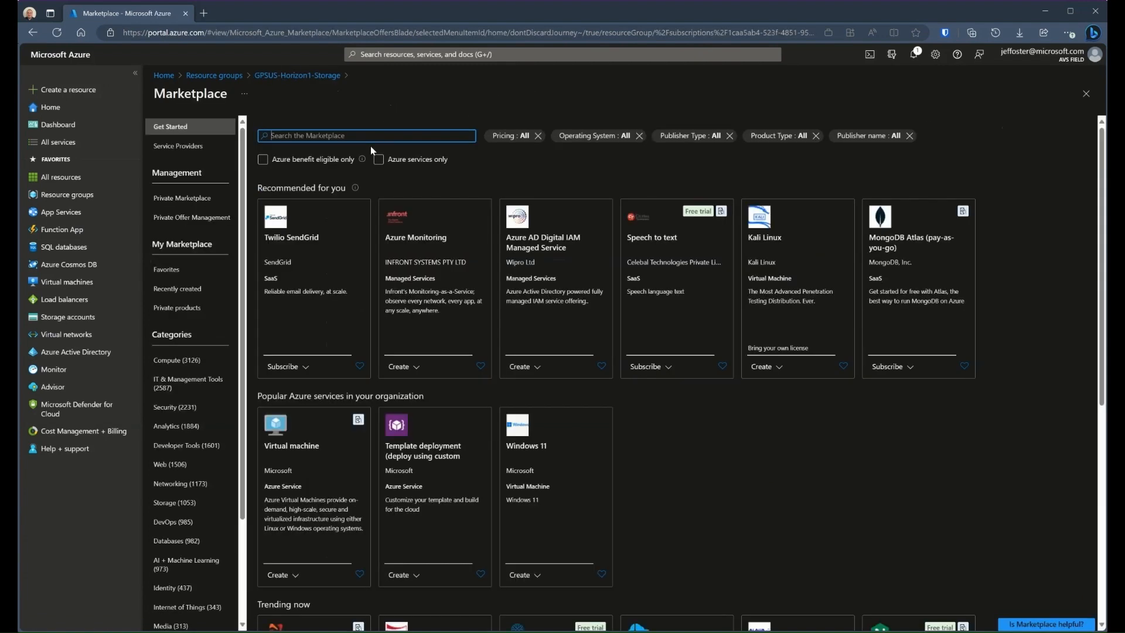
{"action": "type", "text": "netapp"}
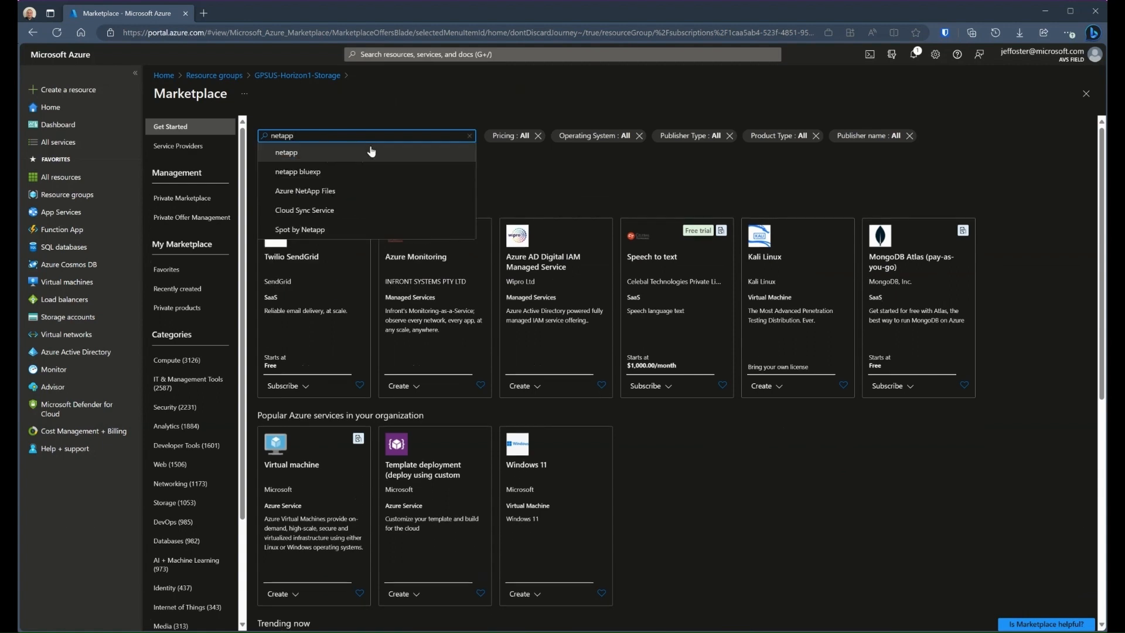
{"action": "left_click", "coordinate": [328, 189]}
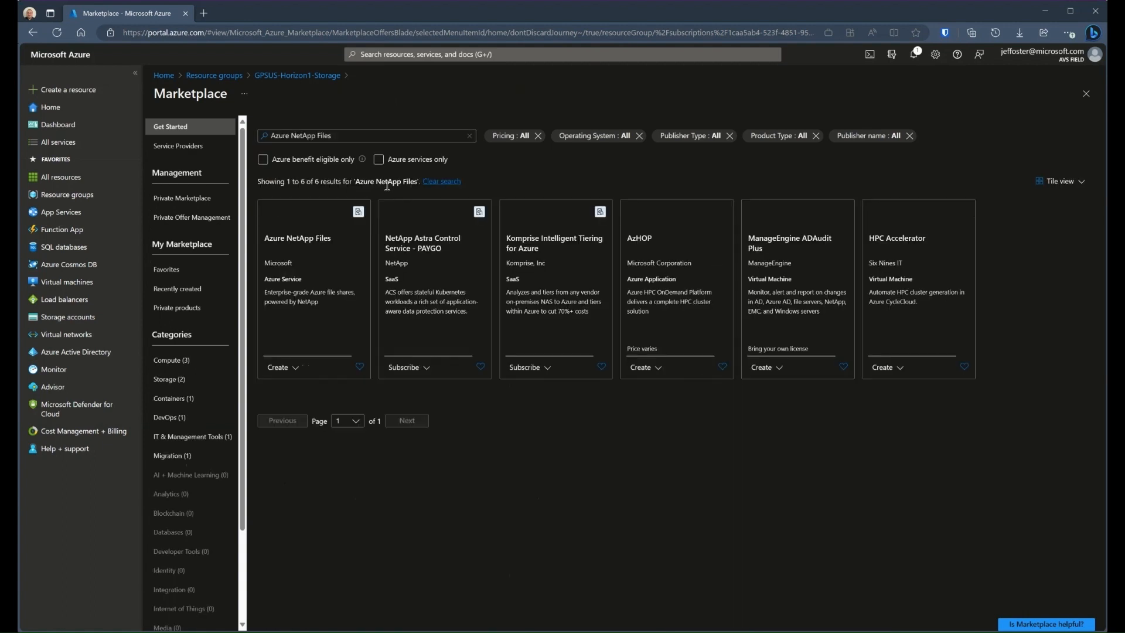
{"action": "left_click", "coordinate": [292, 367]}
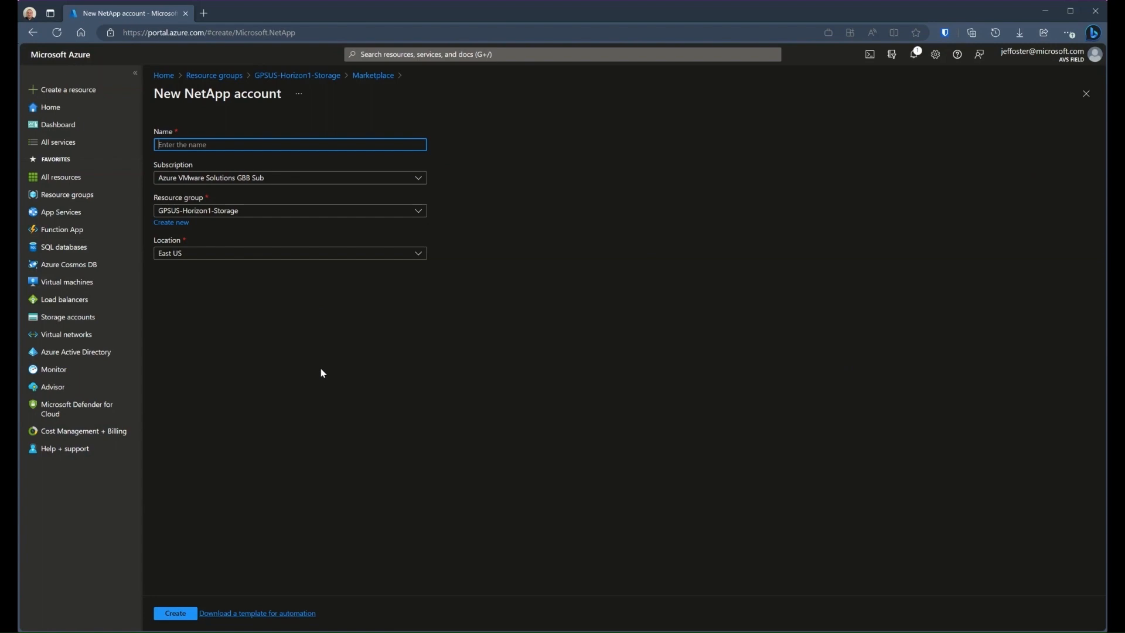
Create the NetApp account with the name Horizon_ANF_Test and the location Brazil South
{"action": "type", "text": "Hor"}
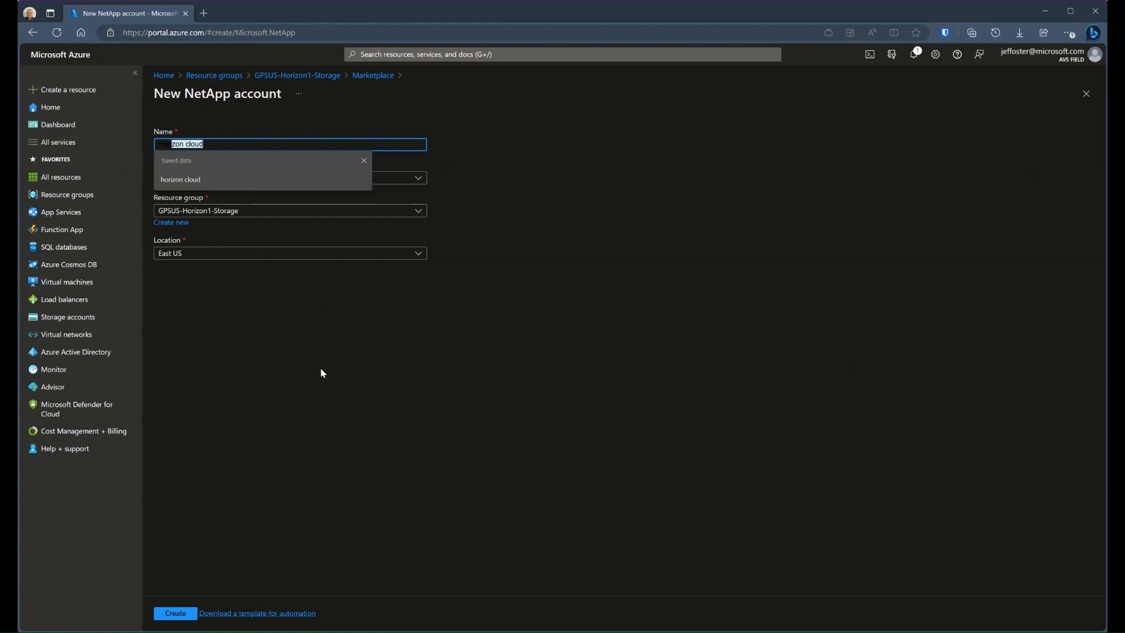
{"action": "type", "text": "i"}
{"action": "key", "text": "BackSpace"}
{"action": "type", "text": "izon_ANF_Test"}
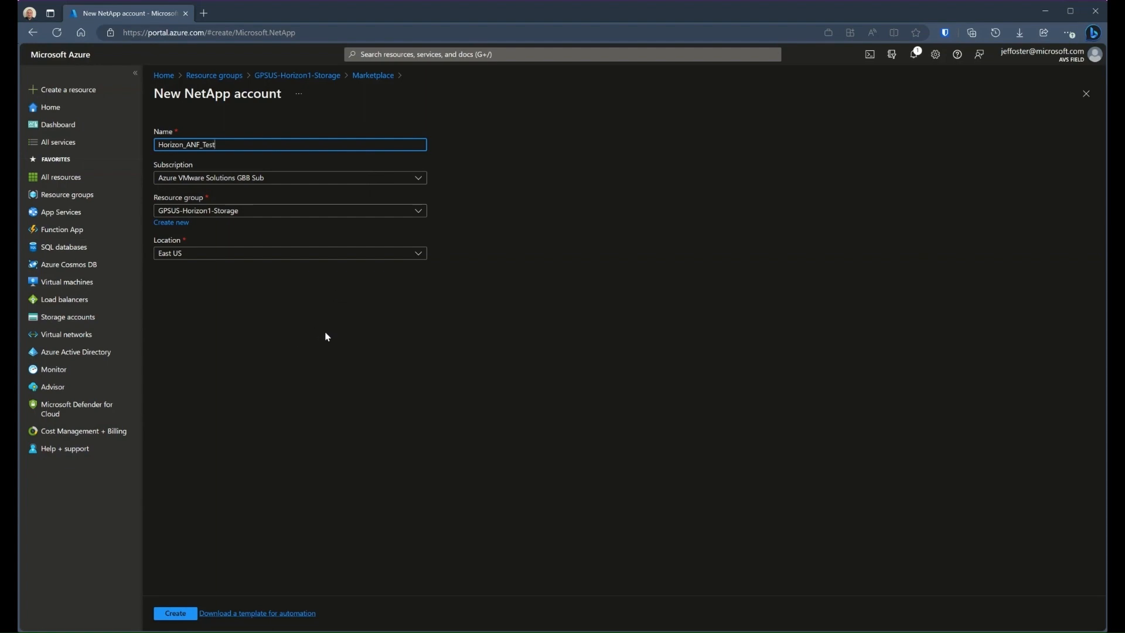
{"action": "left_click", "coordinate": [221, 253]}
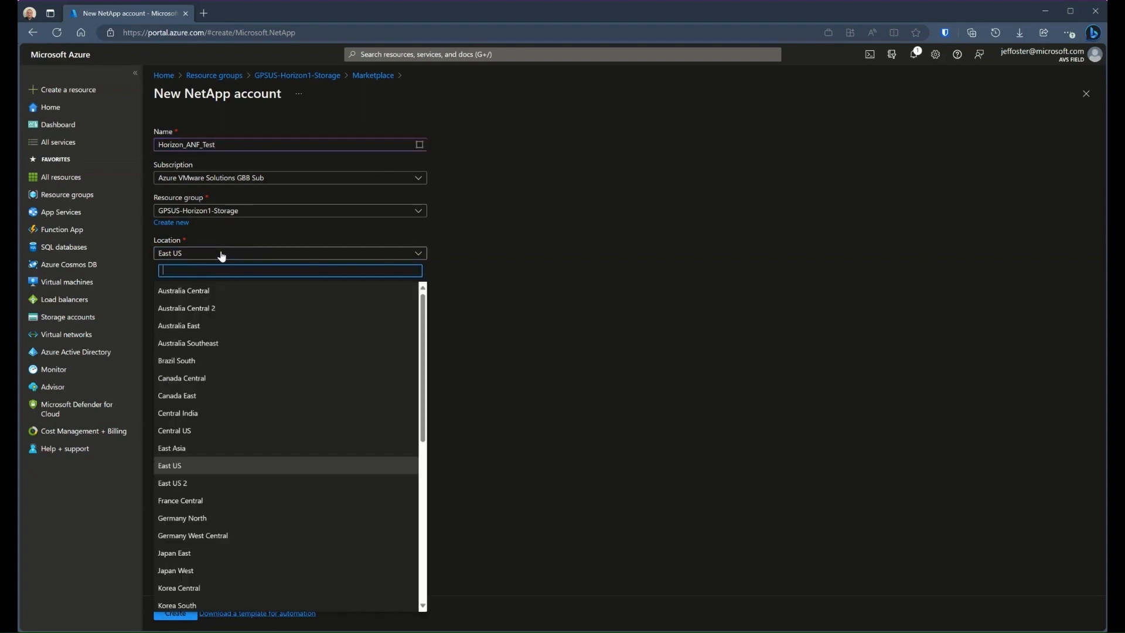
{"action": "left_click", "coordinate": [281, 361]}
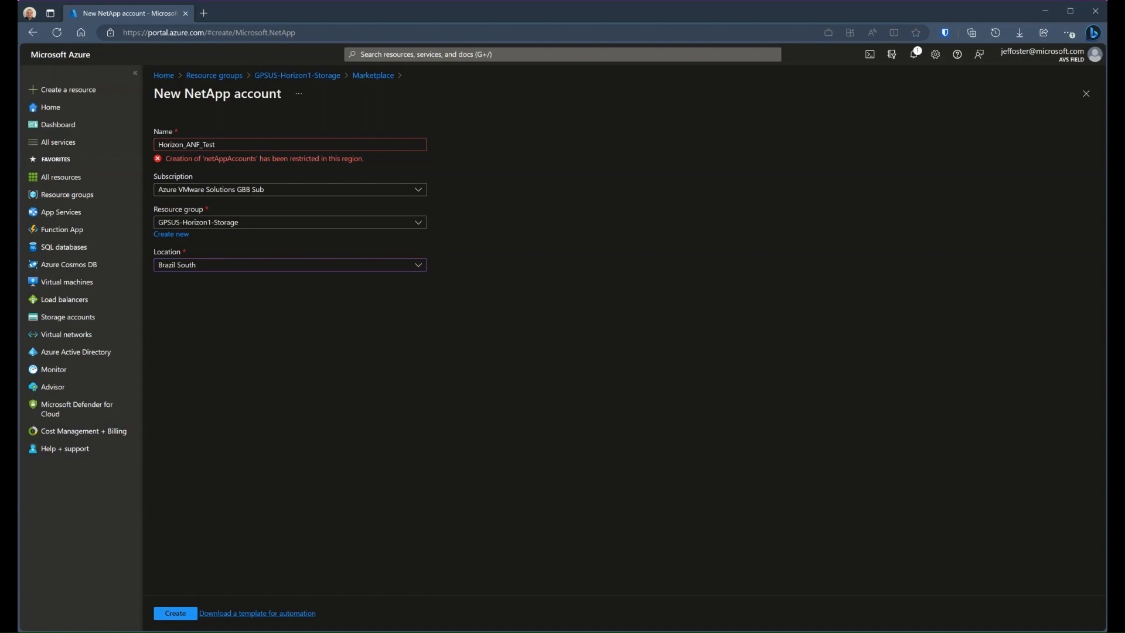
{"action": "left_click", "coordinate": [185, 613]}
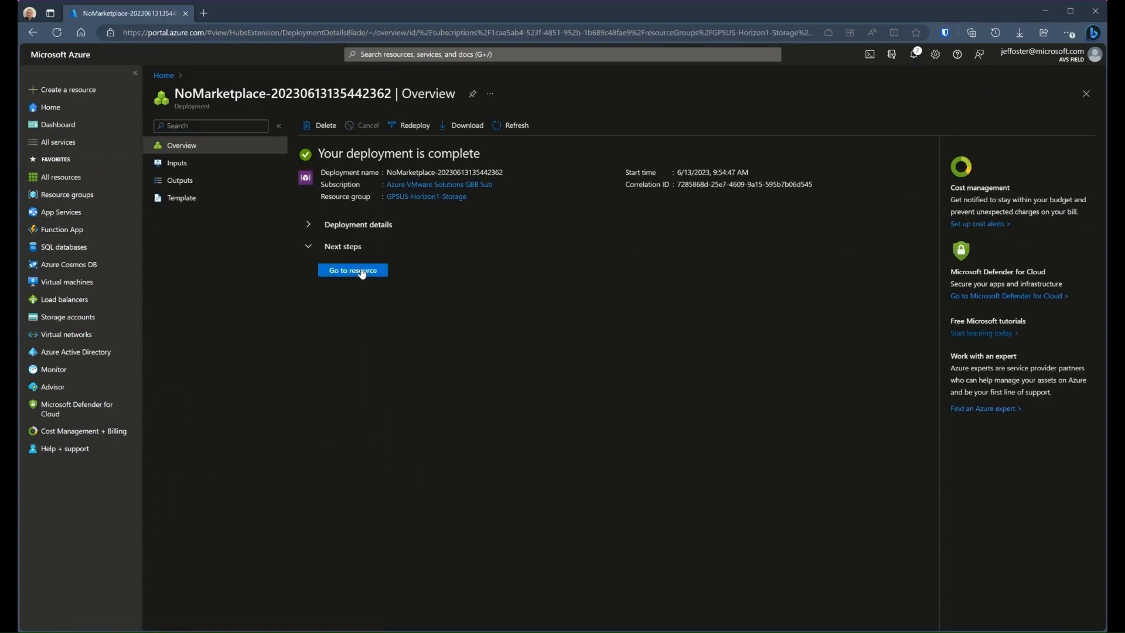
Open the deployed NetApp account and create a capacity pool named Horizon_Pool with the Standard service level
{"action": "left_click", "coordinate": [362, 272]}
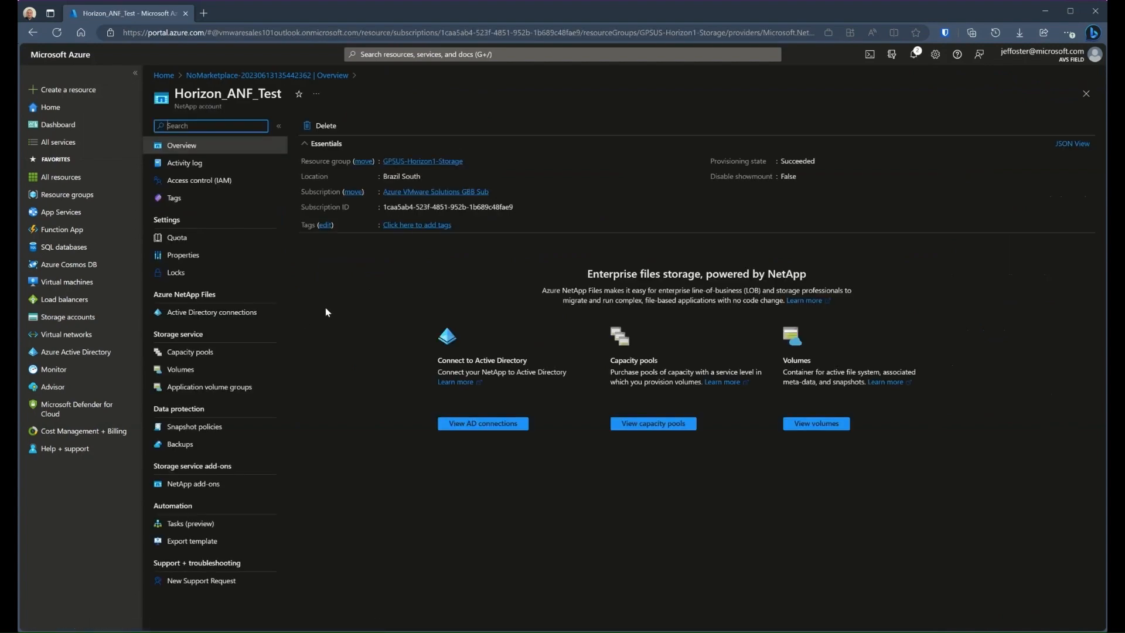
{"action": "left_click", "coordinate": [209, 353]}
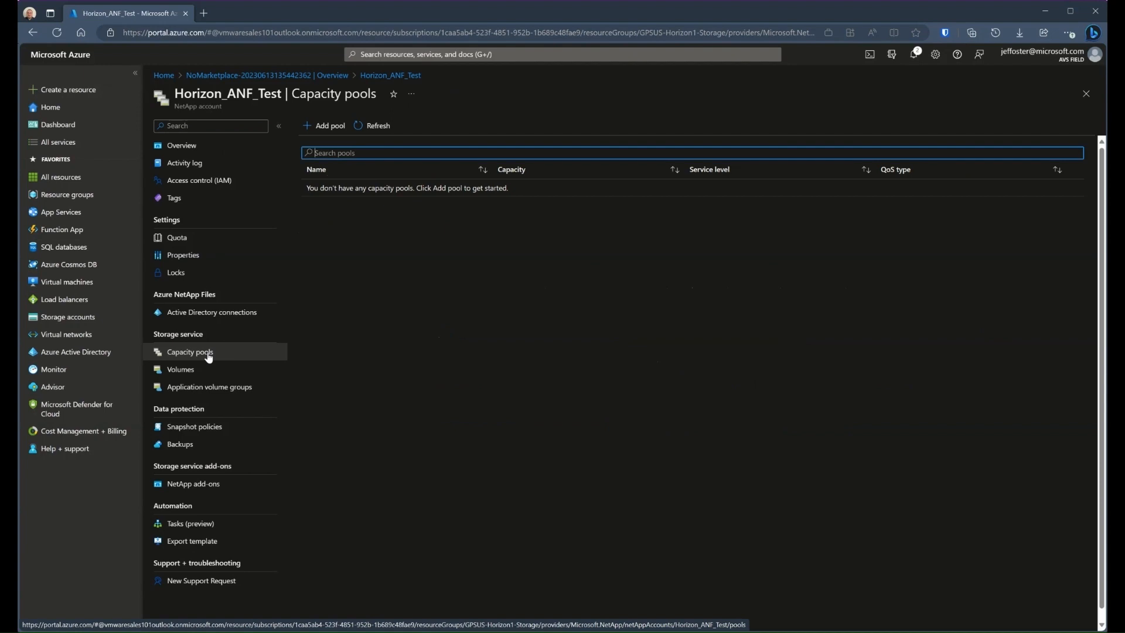
{"action": "left_click", "coordinate": [329, 126]}
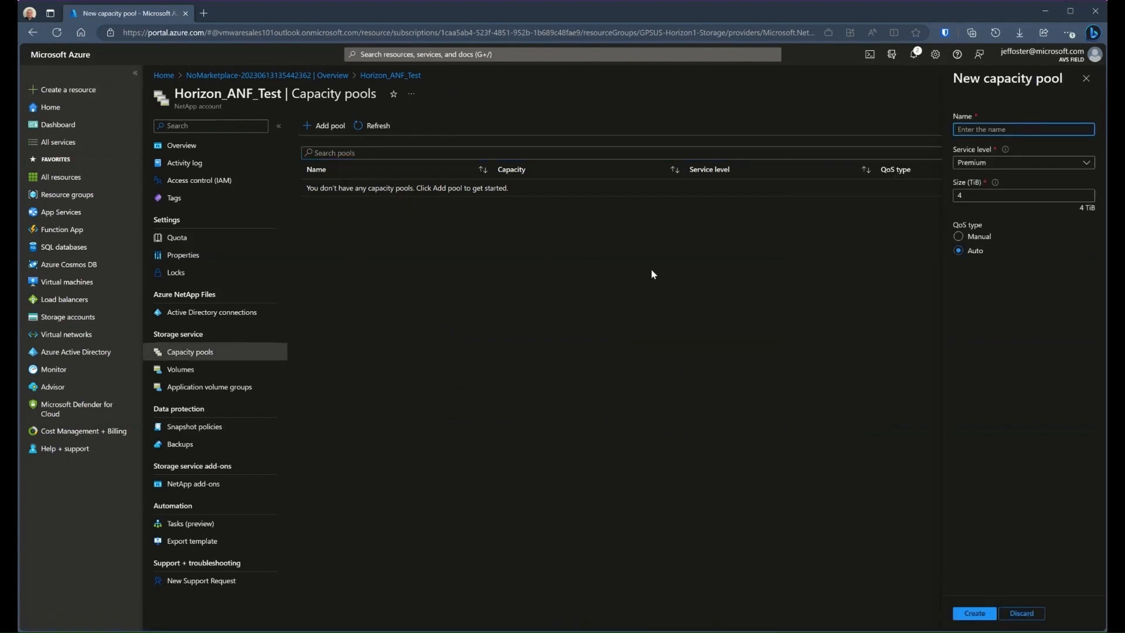
{"action": "type", "text": "Horizon_Pool"}
{"action": "left_click", "coordinate": [996, 162]}
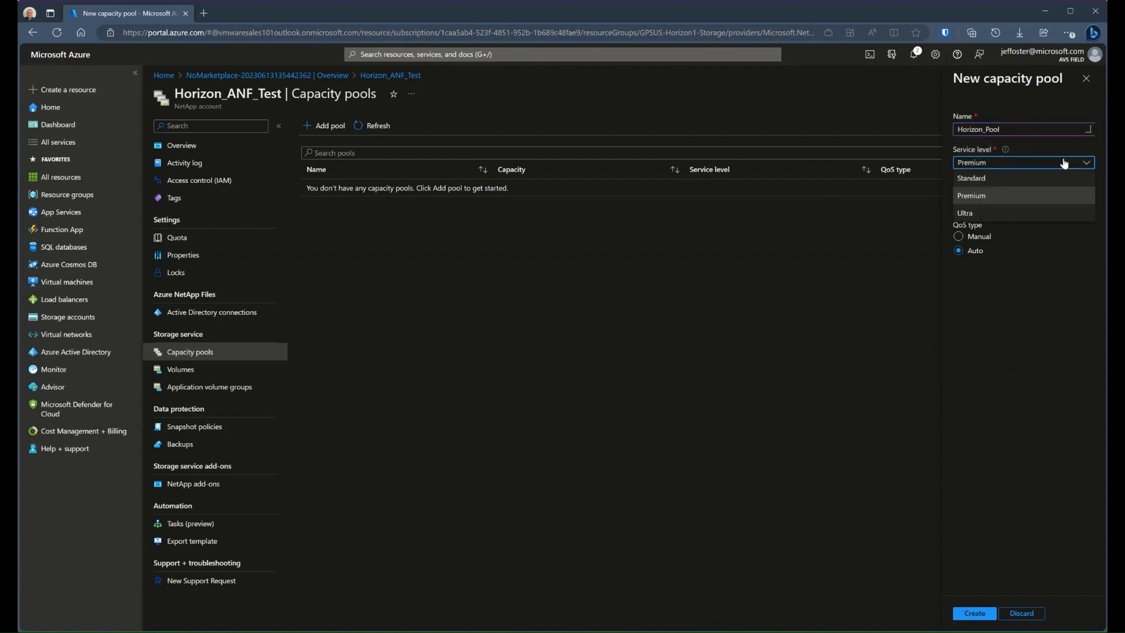
{"action": "left_click", "coordinate": [1002, 180]}
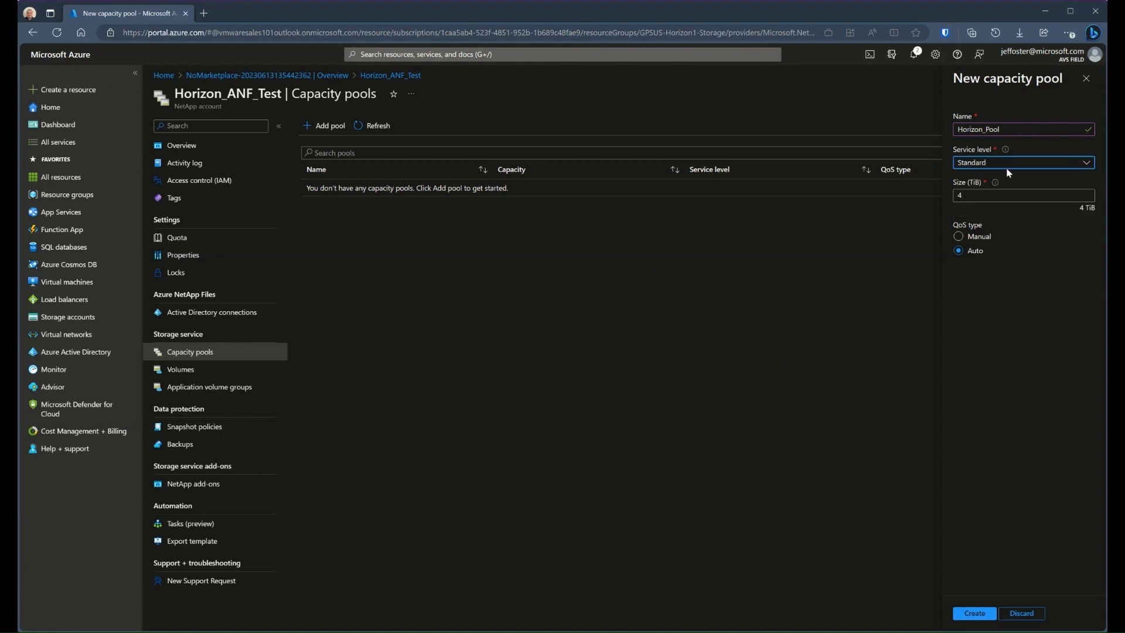
{"action": "left_click", "coordinate": [1001, 333]}
{"action": "left_click", "coordinate": [975, 613]}
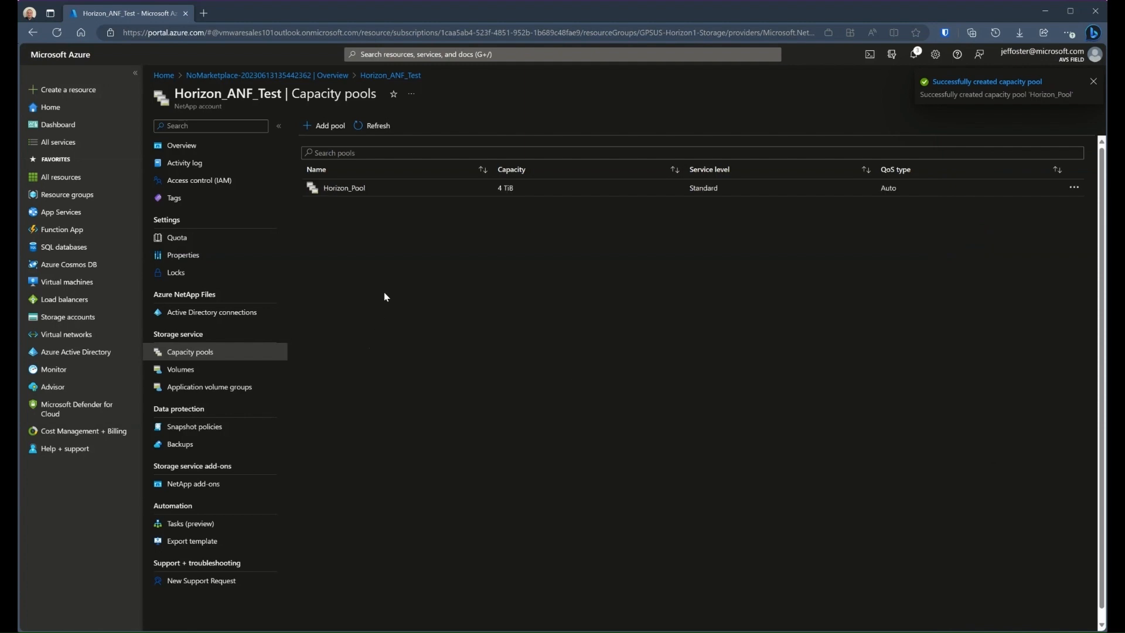
Start a new volume in the Horizon_Pool capacity pool and name it HorizonTestVol
{"action": "left_click", "coordinate": [346, 189]}
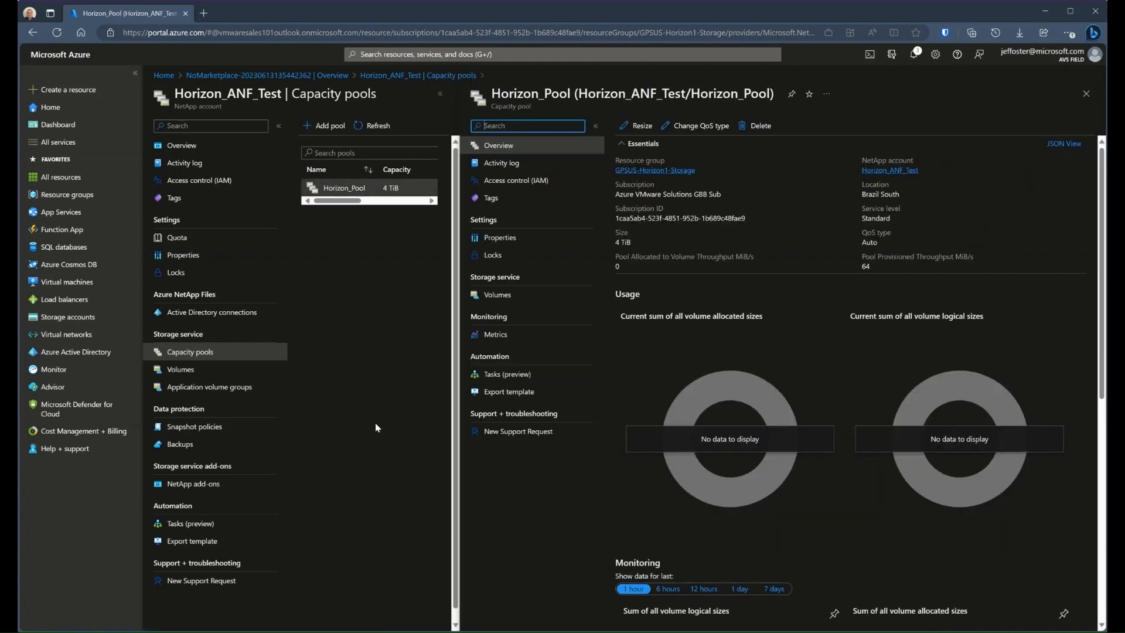
{"action": "left_click", "coordinate": [507, 297]}
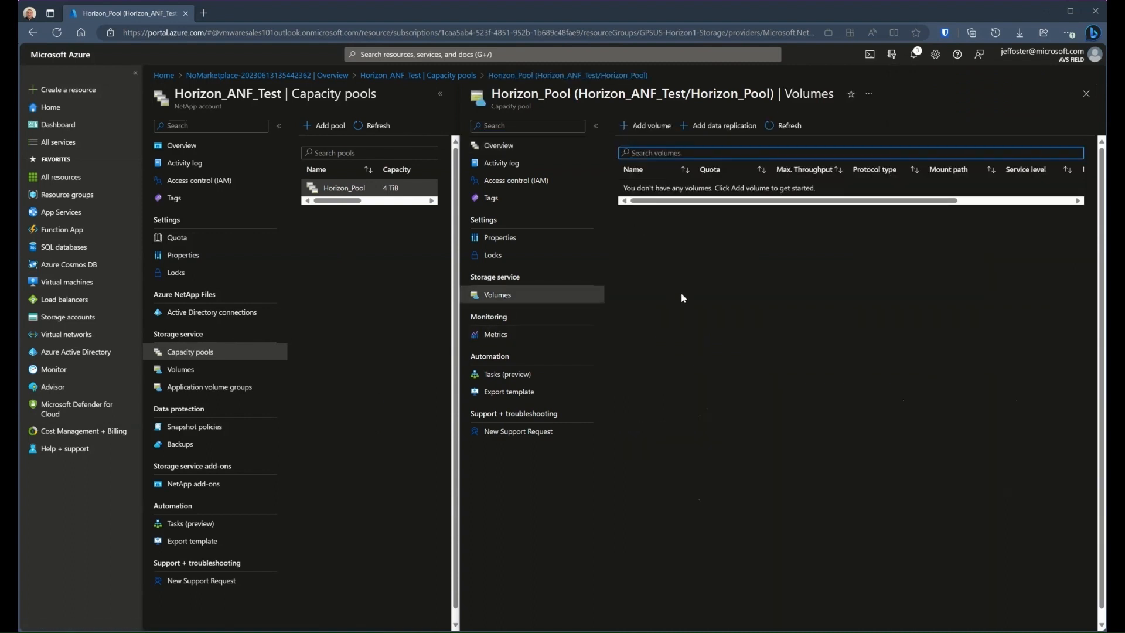
{"action": "left_click", "coordinate": [653, 124]}
{"action": "left_click", "coordinate": [681, 201]}
{"action": "type", "text": "HorizonTestVol"}
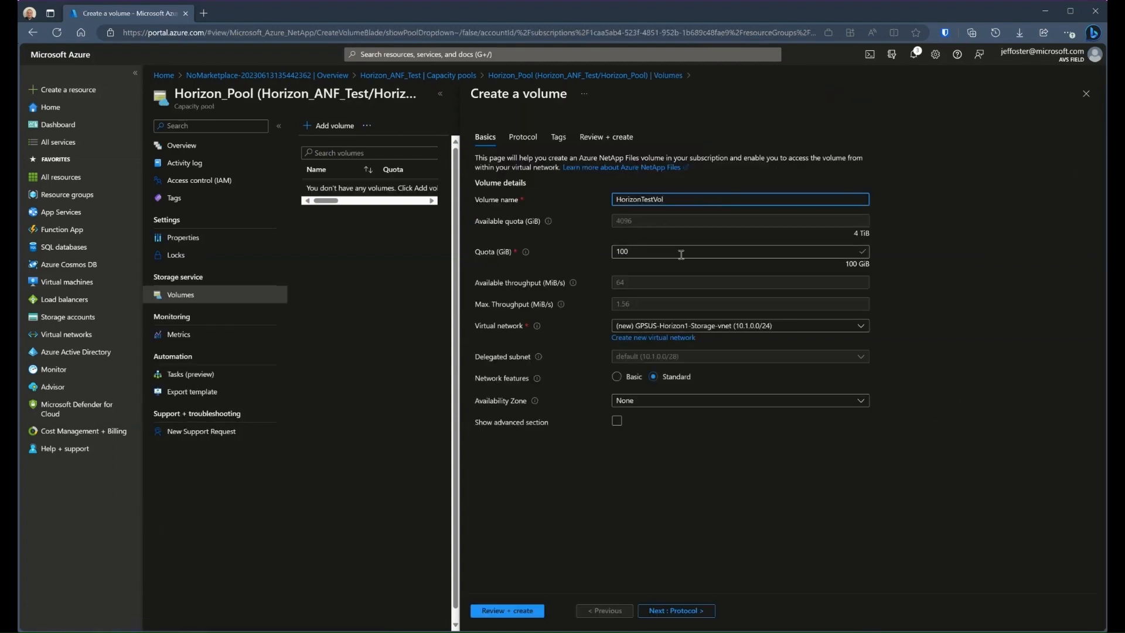
Set the volume's quota to 500 GiB and its virtual network to GPSUS-Horizon1-VNet (10.201.0.0/16)
{"action": "double_click", "coordinate": [681, 254]}
{"action": "type", "text": "500"}
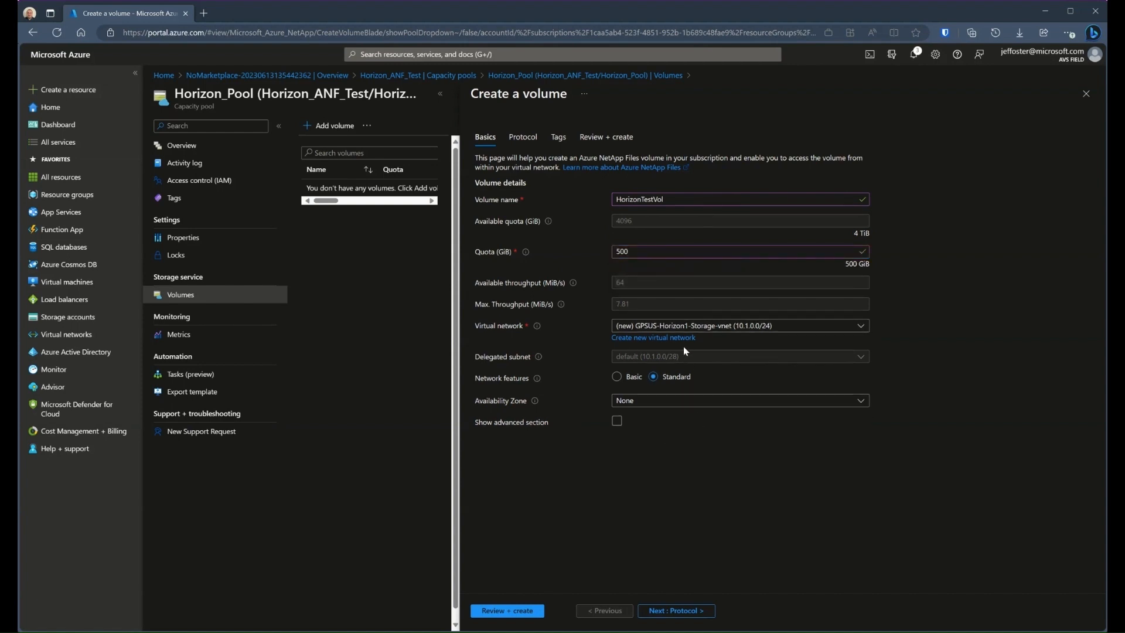
{"action": "left_click", "coordinate": [762, 327]}
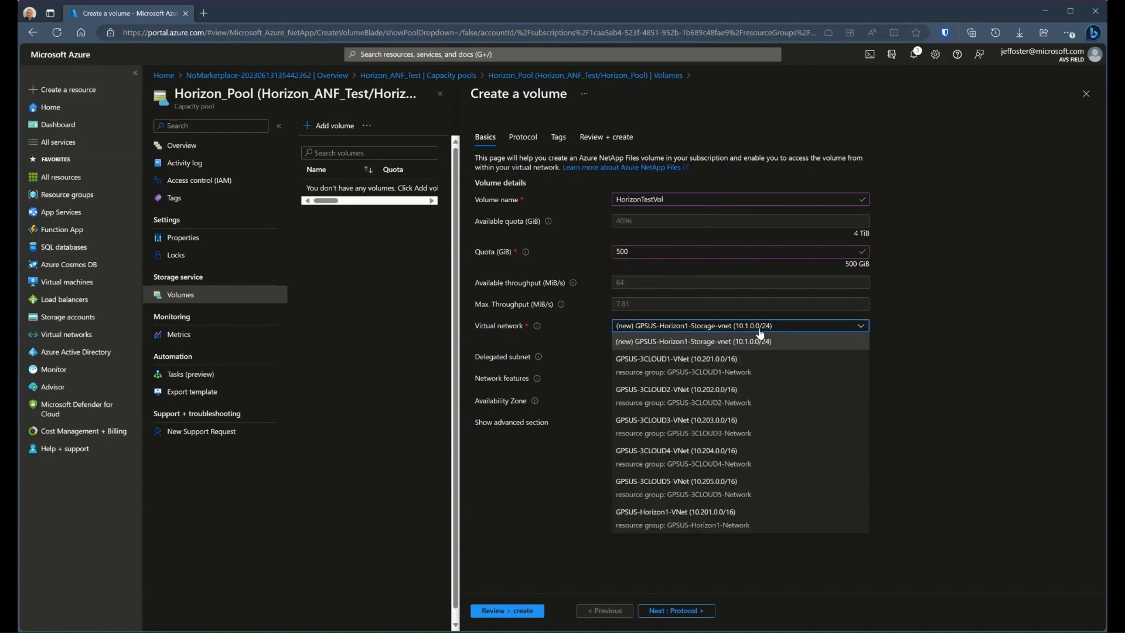
{"action": "left_click", "coordinate": [693, 521]}
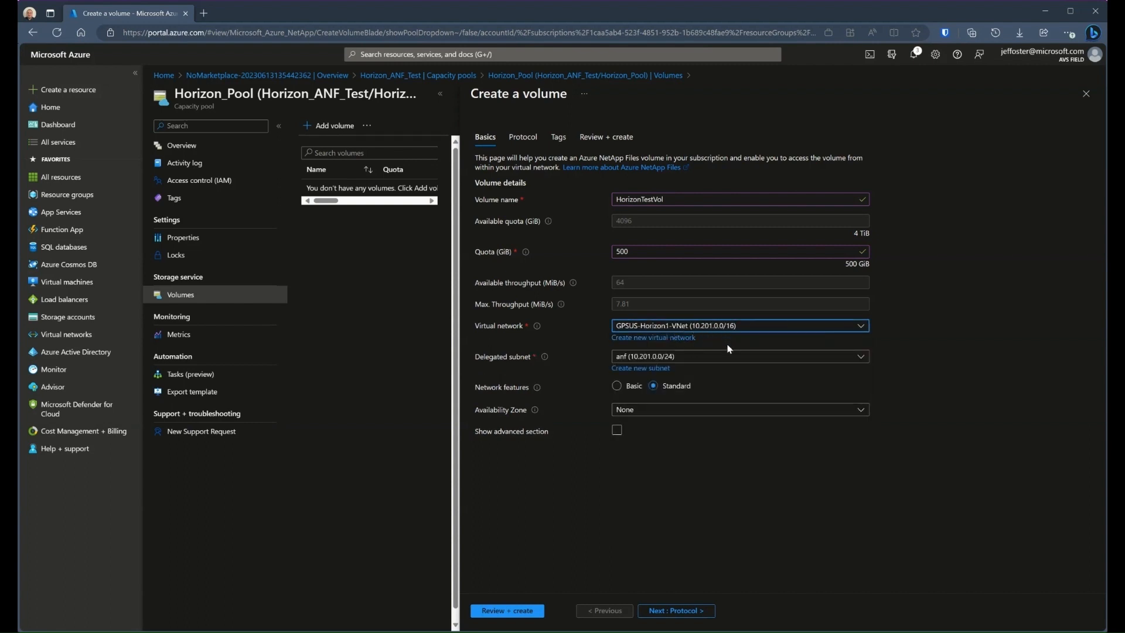
{"action": "left_click", "coordinate": [736, 359]}
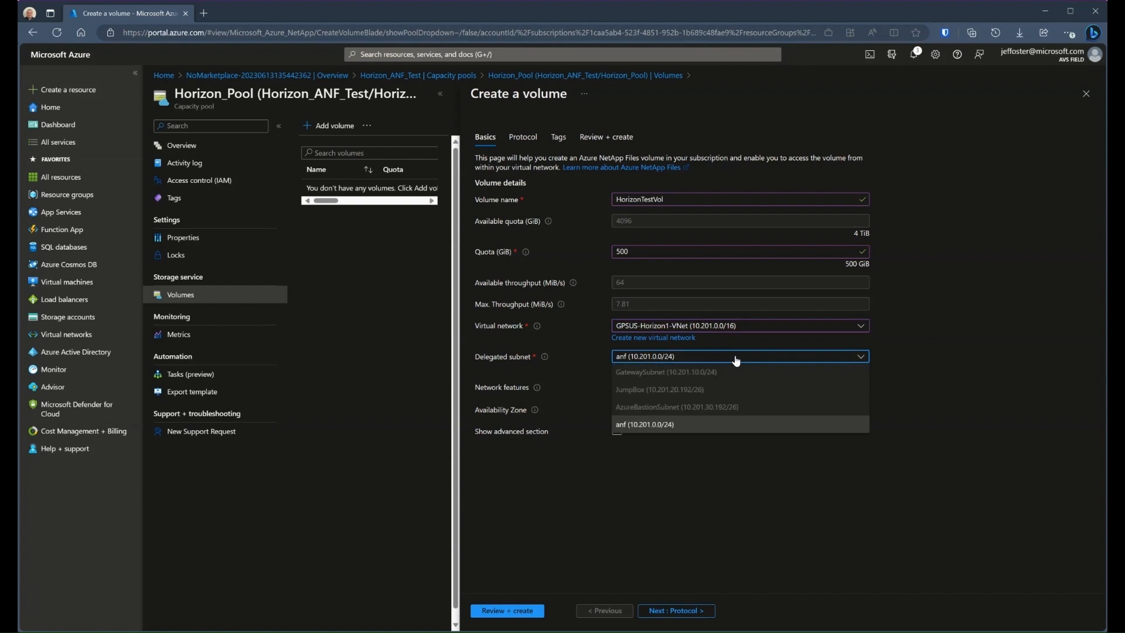
{"action": "left_click", "coordinate": [742, 360]}
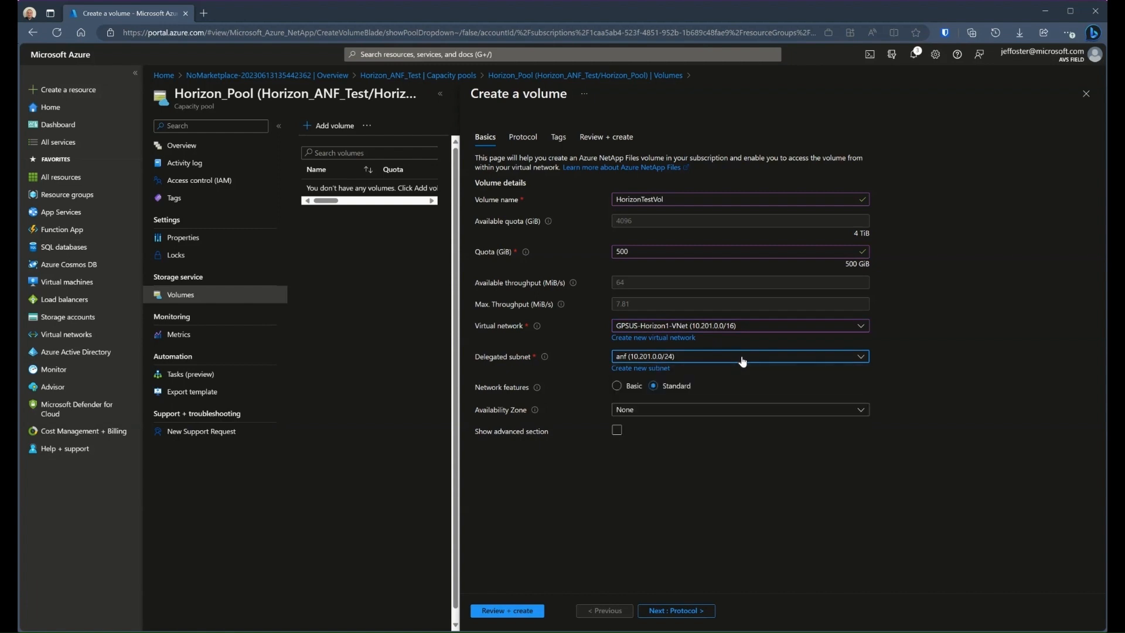
{"action": "left_click", "coordinate": [656, 369]}
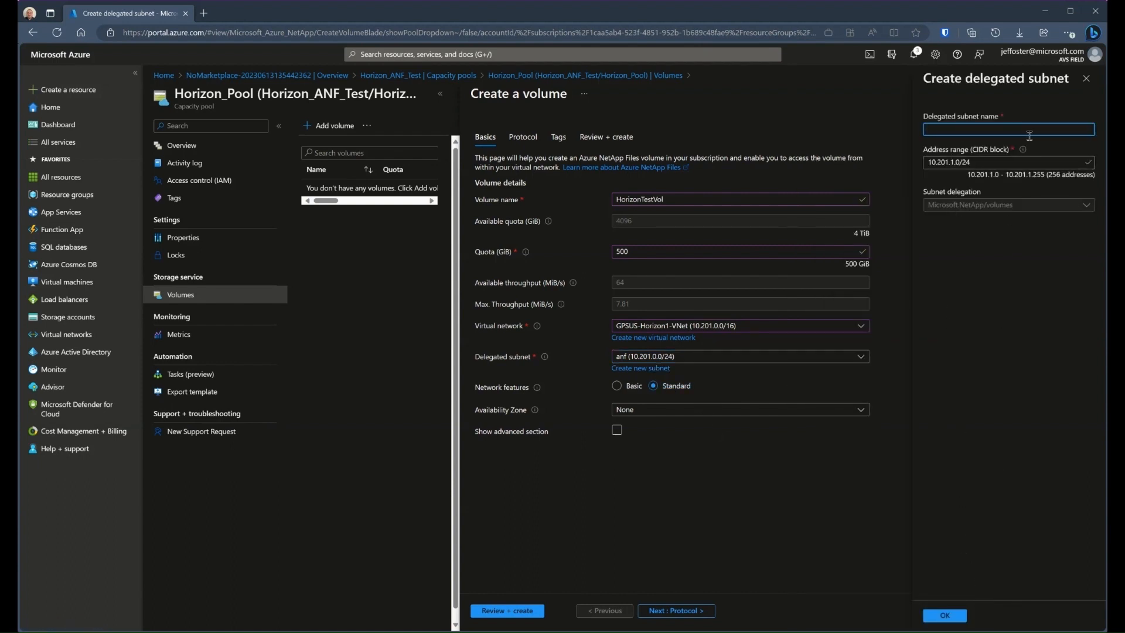
{"action": "left_click", "coordinate": [1085, 80]}
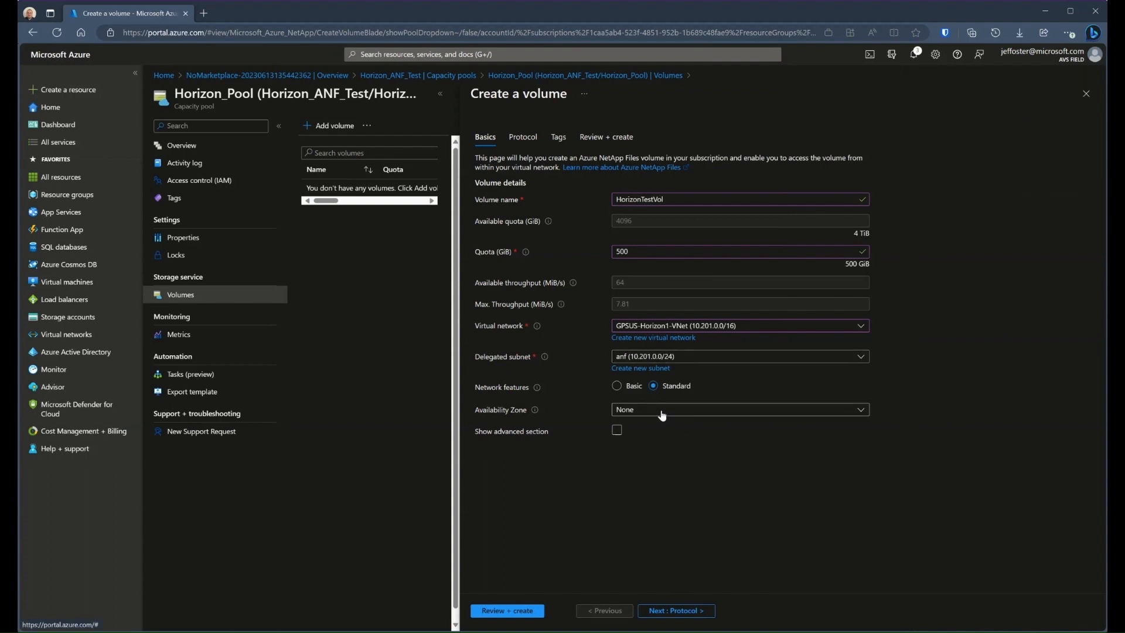
Keep the default NFSv3 protocol settings, leave the tags empty and create the HorizonTestVol volume
{"action": "left_click", "coordinate": [671, 612]}
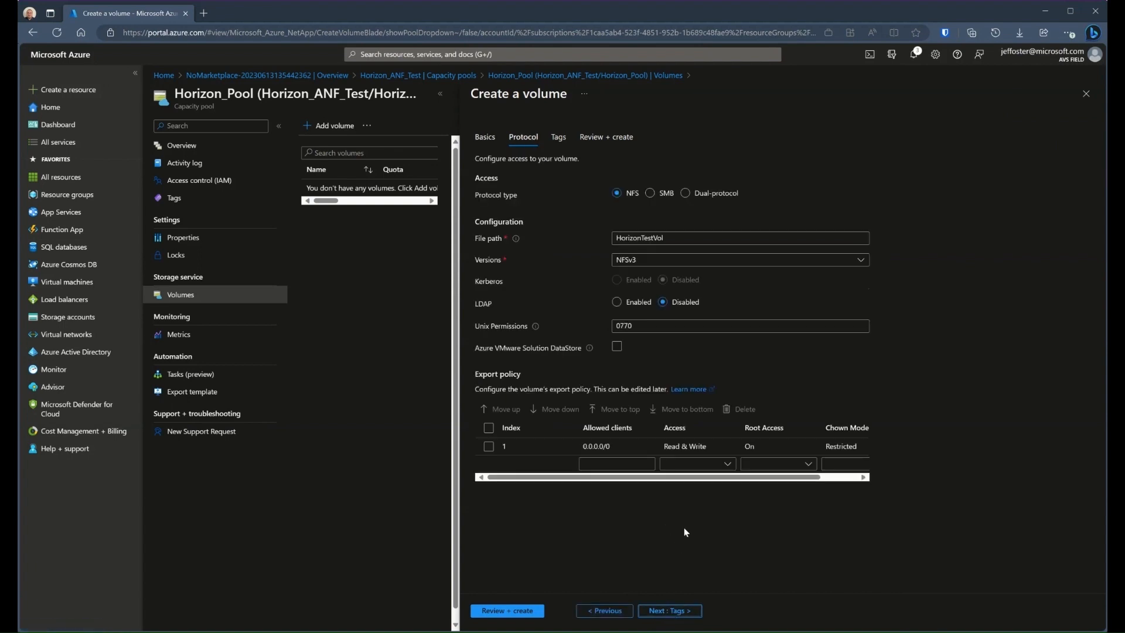
{"action": "left_click", "coordinate": [671, 613]}
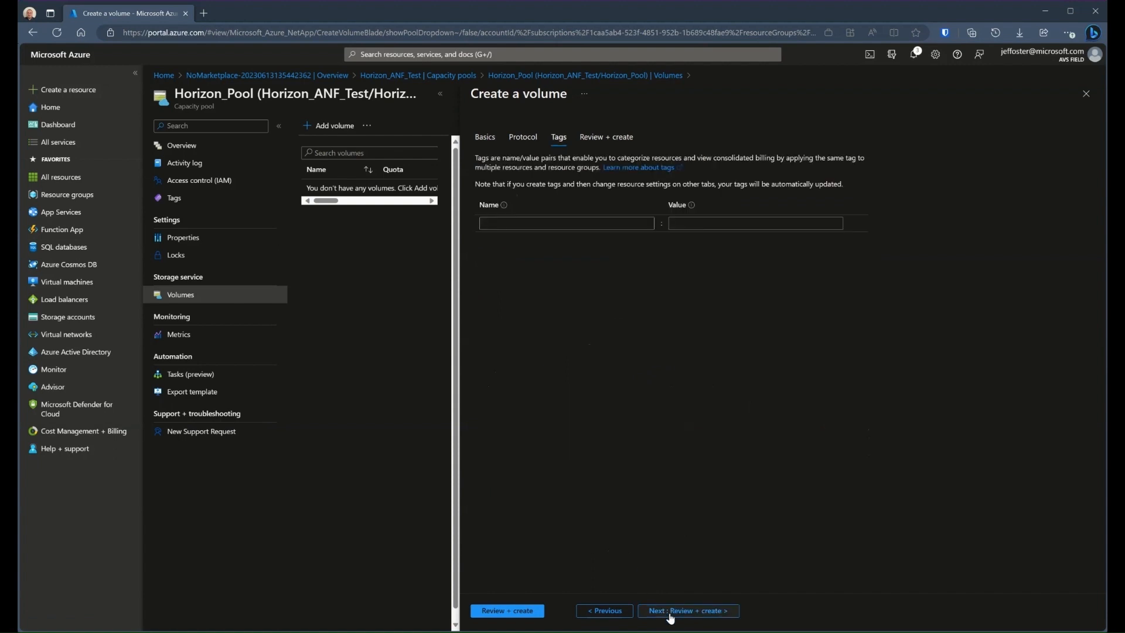
{"action": "left_click", "coordinate": [671, 612]}
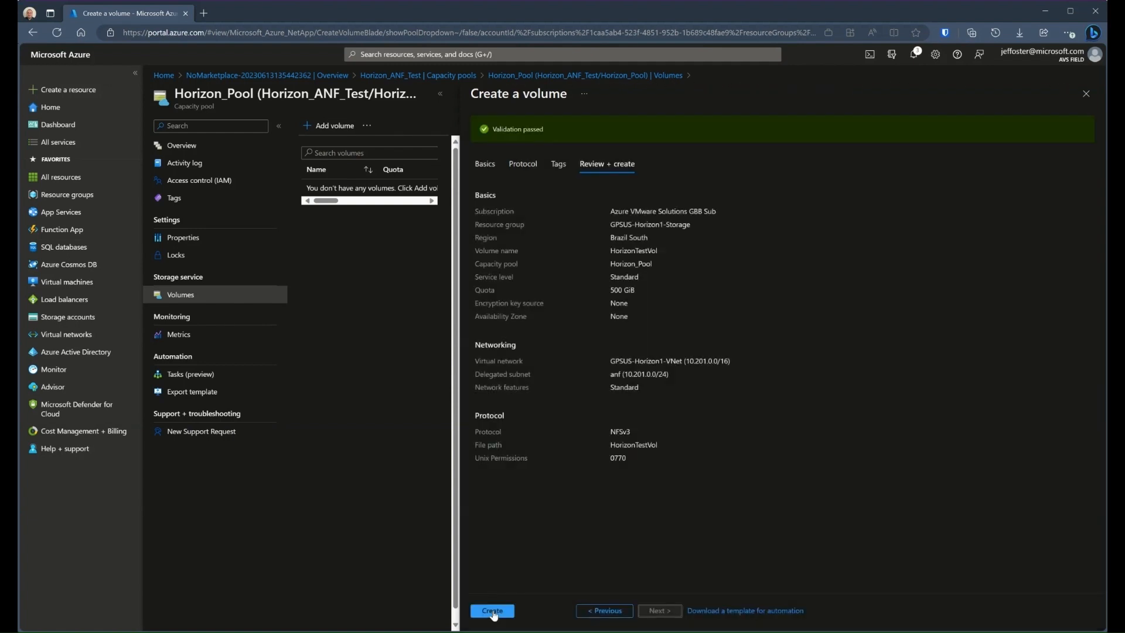
{"action": "left_click", "coordinate": [493, 612]}
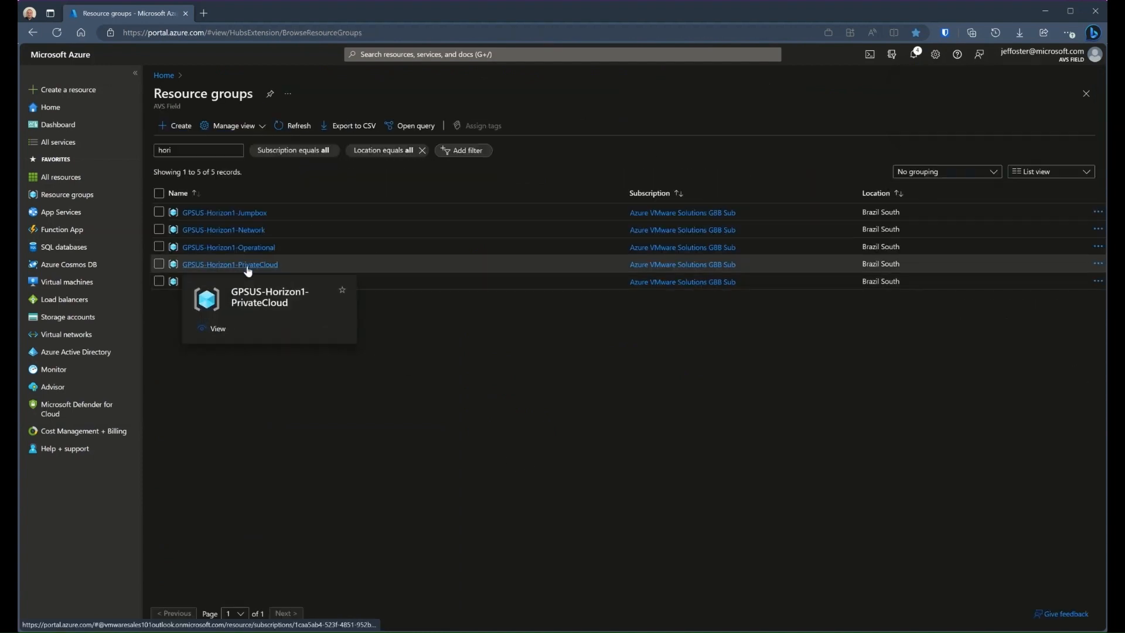
Open the storage settings of the GPSUS-Horizon1-SDDC private cloud in GPSUS-Horizon1-PrivateCloud and start connecting an Azure NetApp Files volume
{"action": "left_click", "coordinate": [248, 266]}
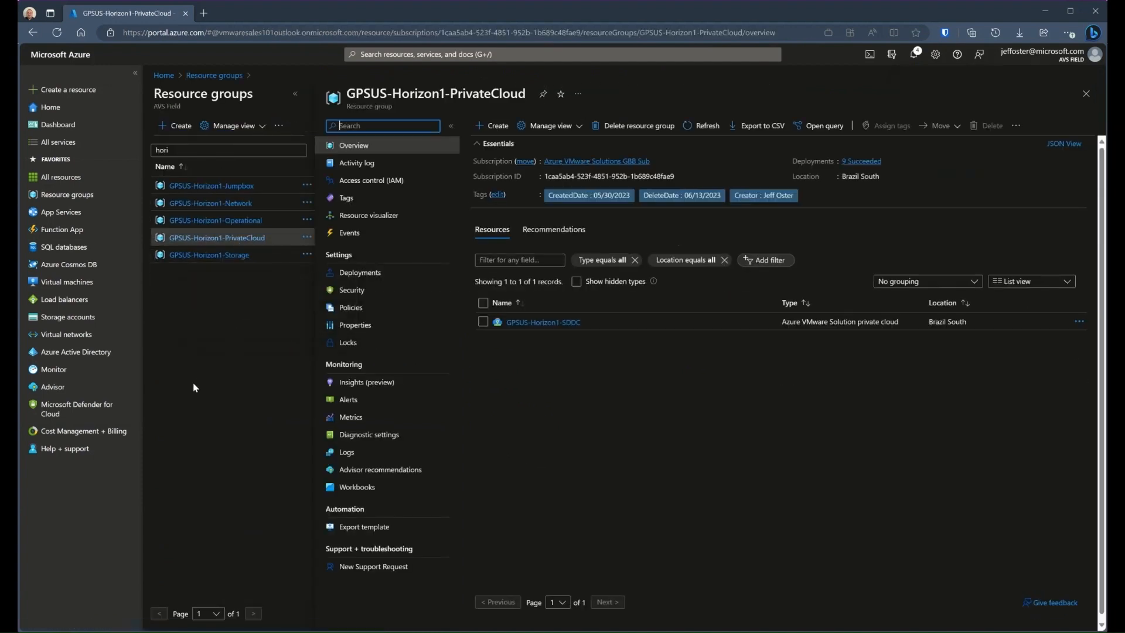
{"action": "left_click", "coordinate": [554, 323]}
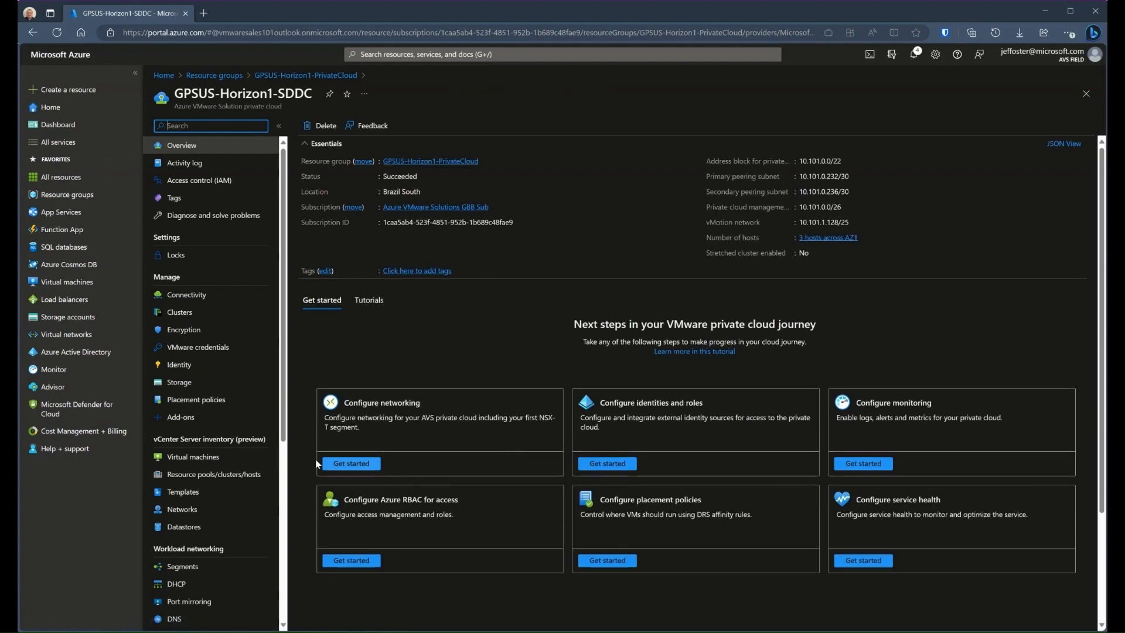
{"action": "left_click", "coordinate": [181, 383]}
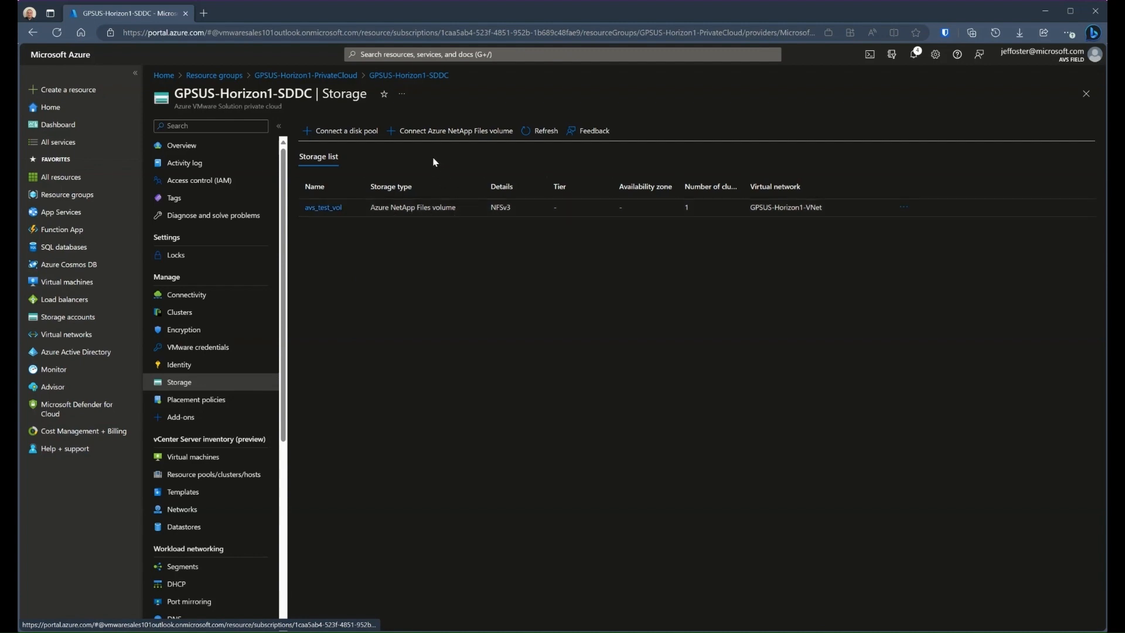
{"action": "left_click", "coordinate": [434, 133]}
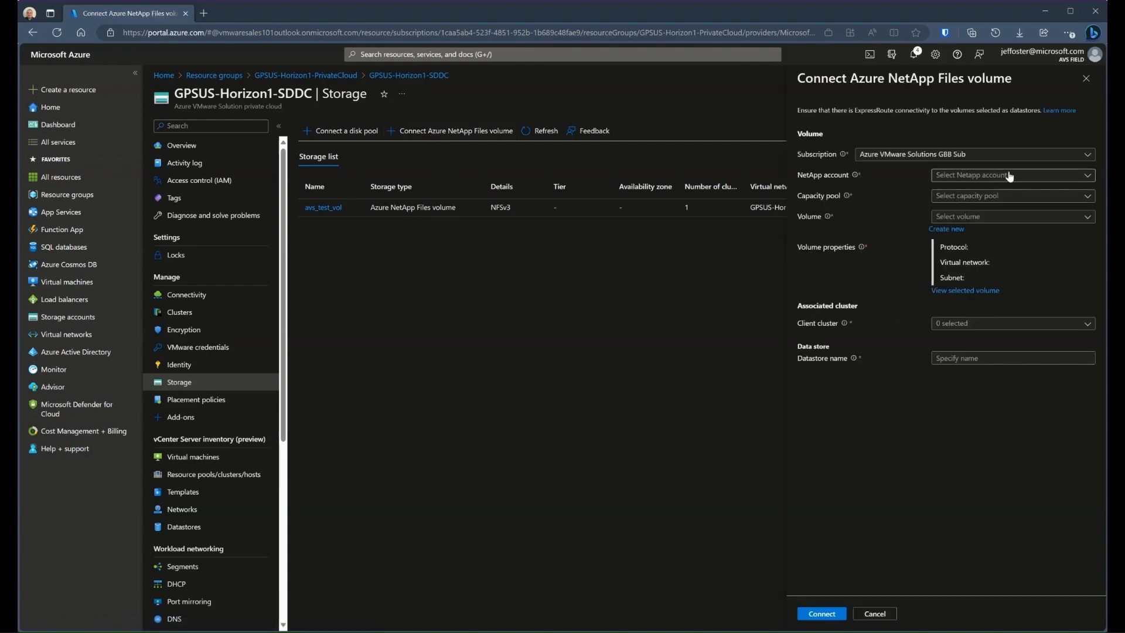
Select the NetApp account Horizon_ANF_Test, the capacity pool Horizon_Pool and the volume HorizonTestVol for the connection
{"action": "left_click", "coordinate": [1028, 178]}
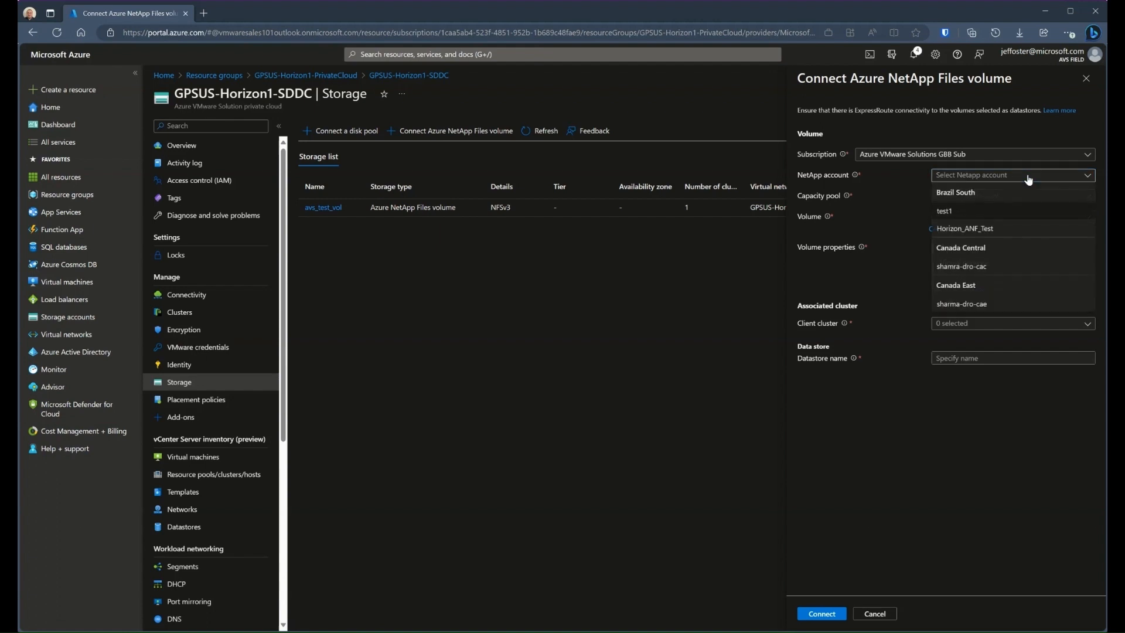
{"action": "left_click", "coordinate": [983, 235]}
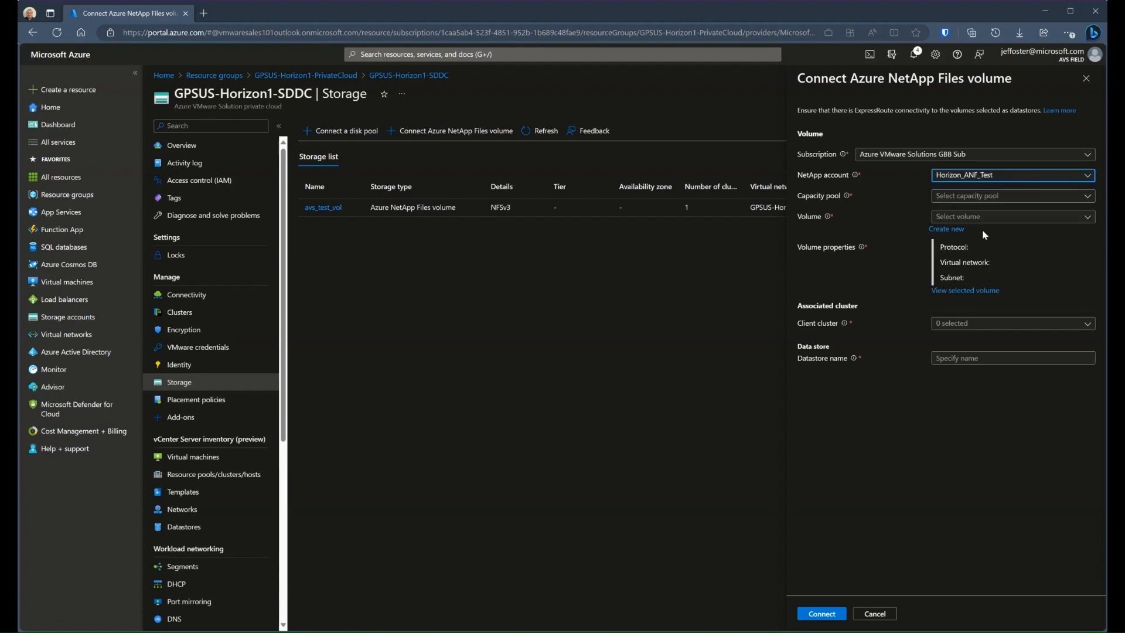
{"action": "left_click", "coordinate": [1029, 200]}
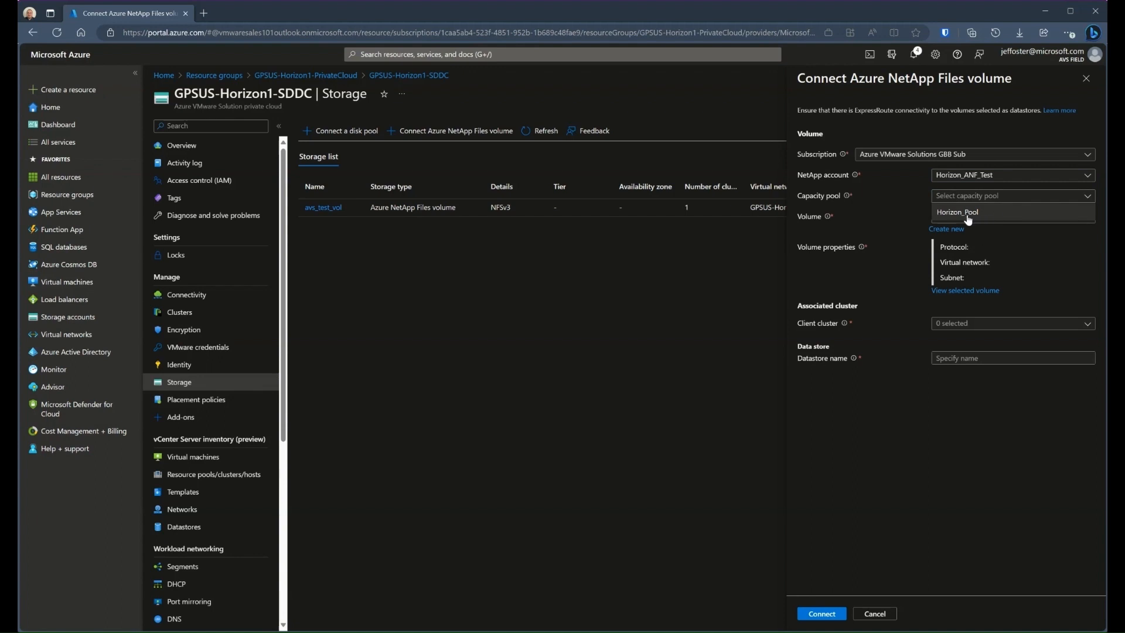
{"action": "left_click", "coordinate": [971, 212]}
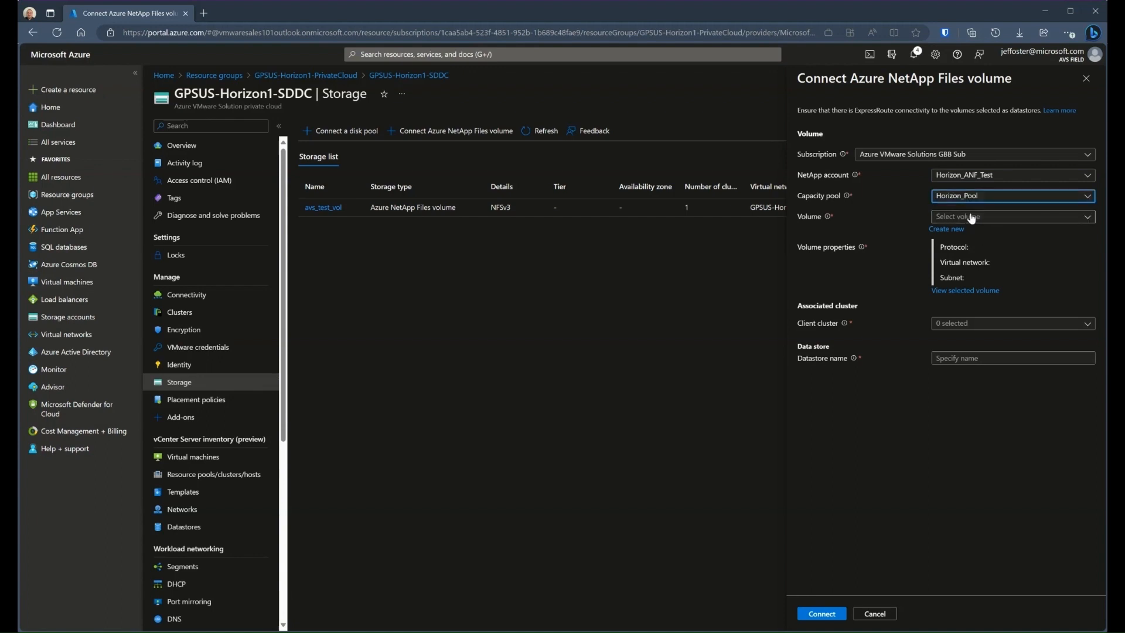
{"action": "left_click", "coordinate": [1030, 218]}
{"action": "left_click", "coordinate": [1008, 233]}
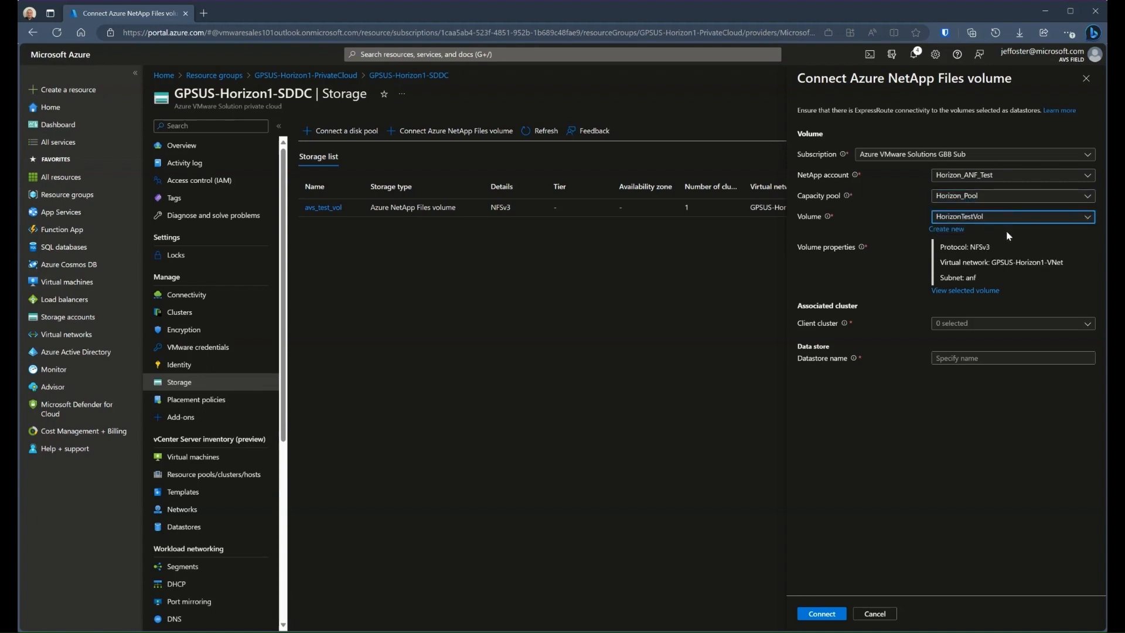
Associate the volume with Cluster-1, name the datastore horizontestdata and connect it
{"action": "left_click", "coordinate": [965, 327]}
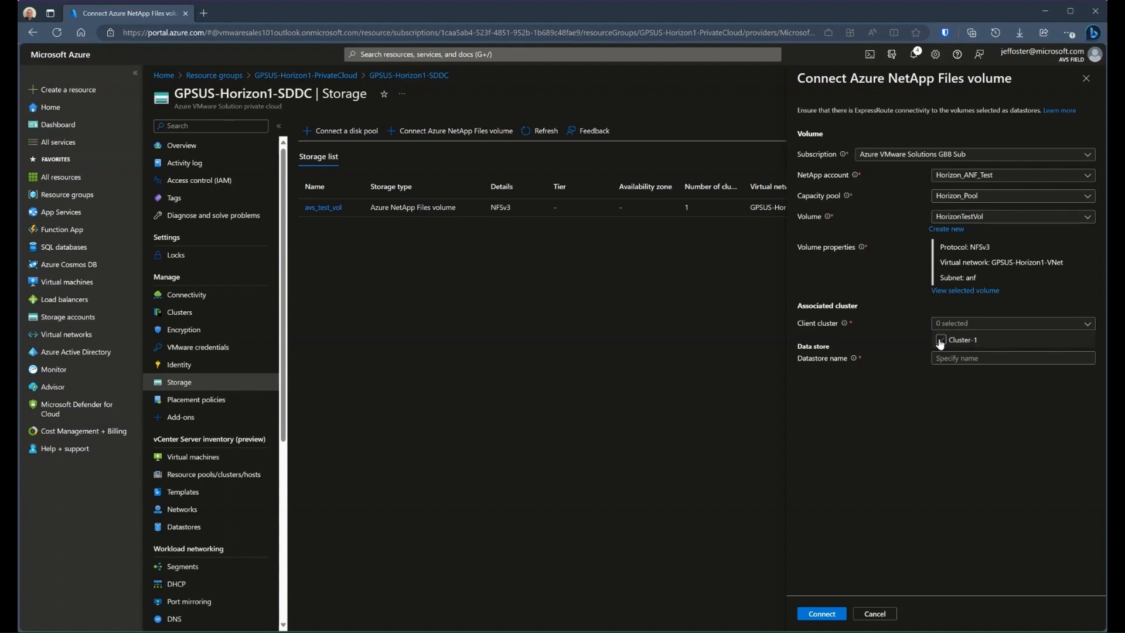
{"action": "left_click", "coordinate": [942, 339]}
{"action": "left_click", "coordinate": [982, 375]}
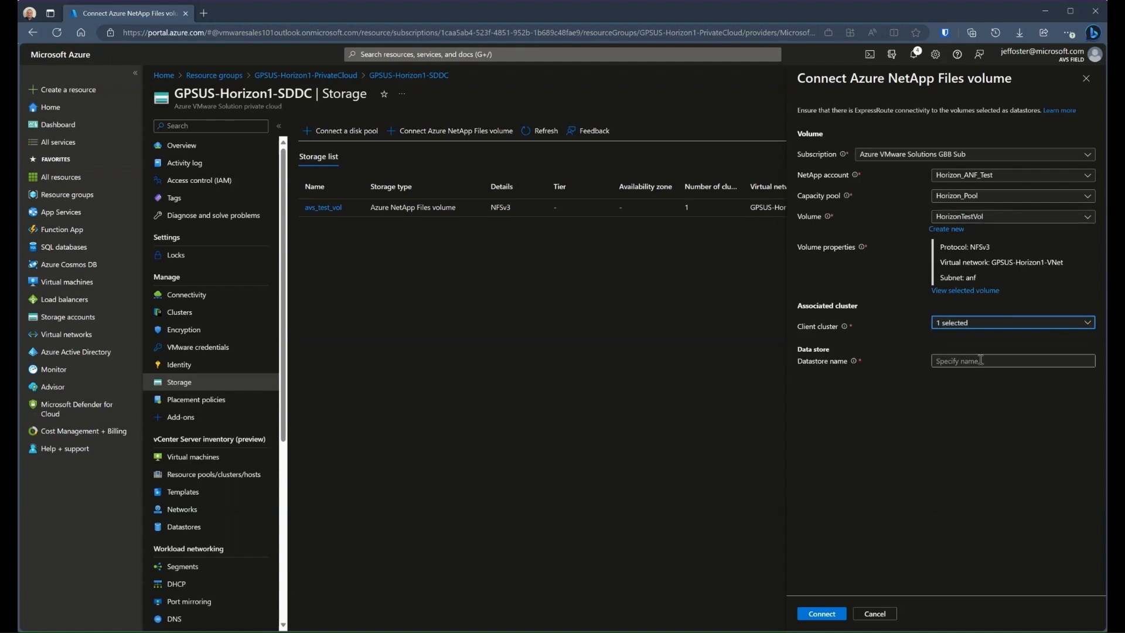
{"action": "left_click", "coordinate": [980, 360]}
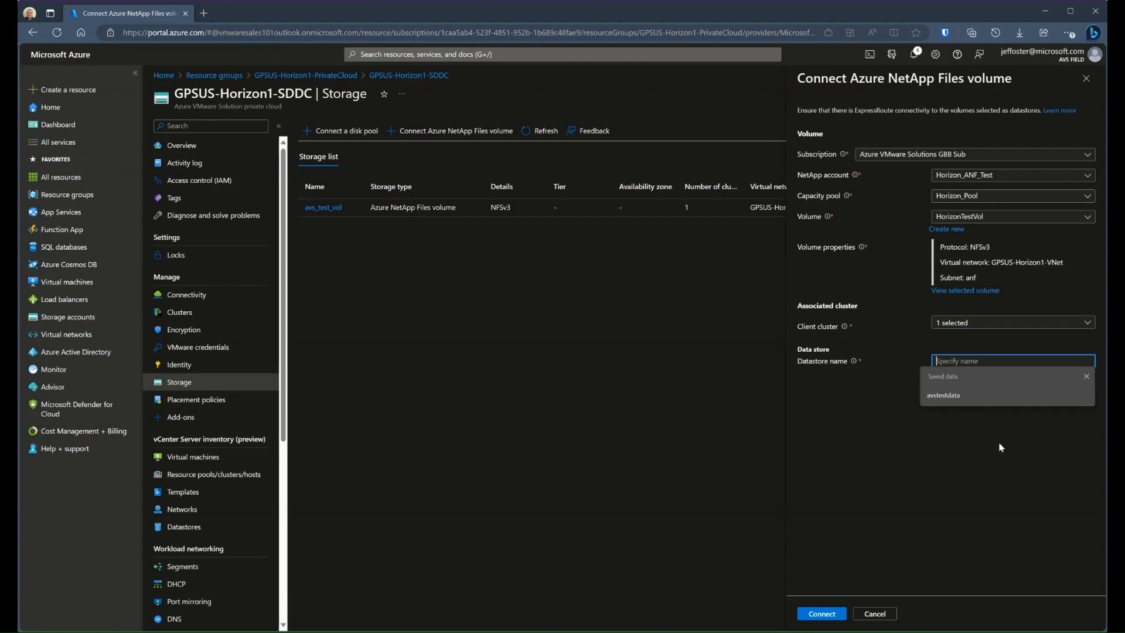
{"action": "type", "text": "horizontestdata"}
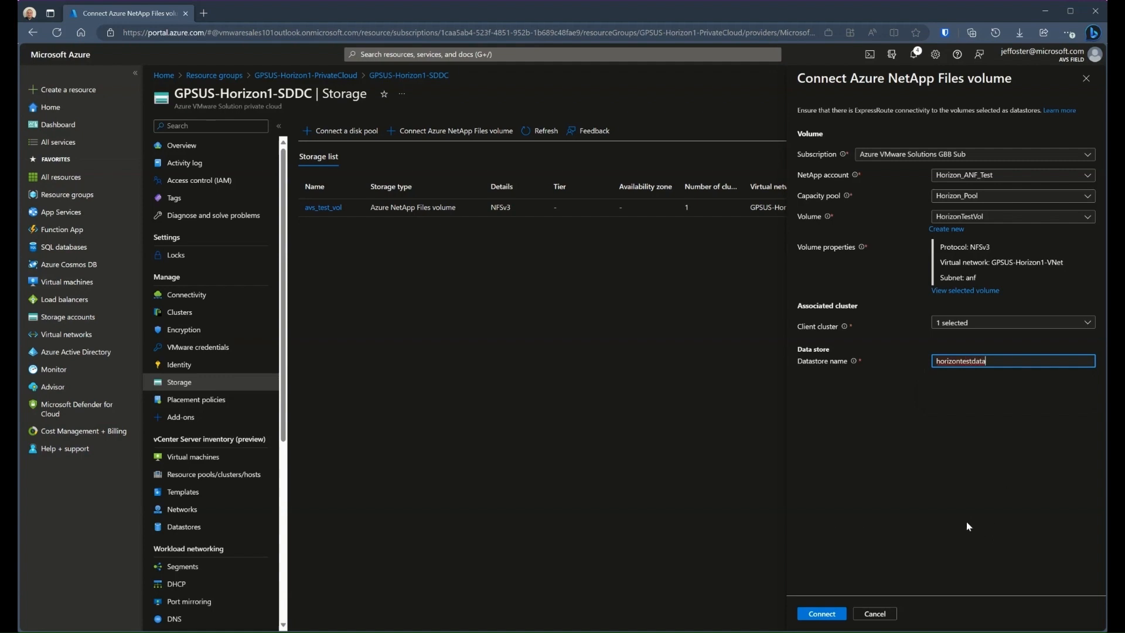
{"action": "left_click", "coordinate": [967, 526]}
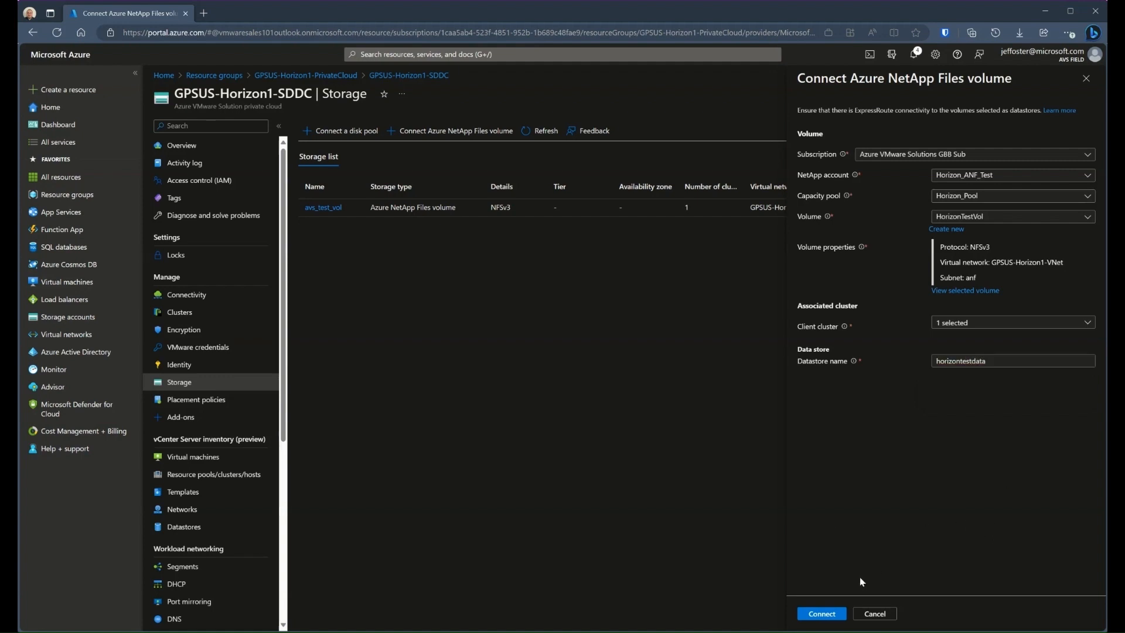
{"action": "left_click", "coordinate": [819, 614]}
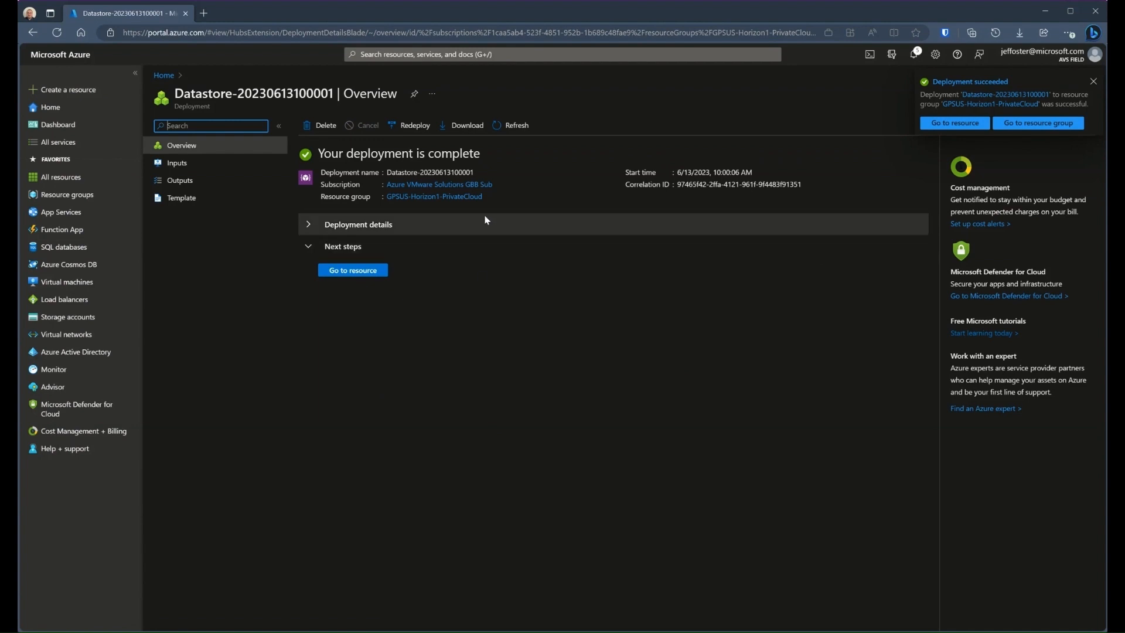
Check the GPSUS-Horizon1-SDDC private cloud's storage list for the HorizonTestVol volume
{"action": "left_click", "coordinate": [474, 196]}
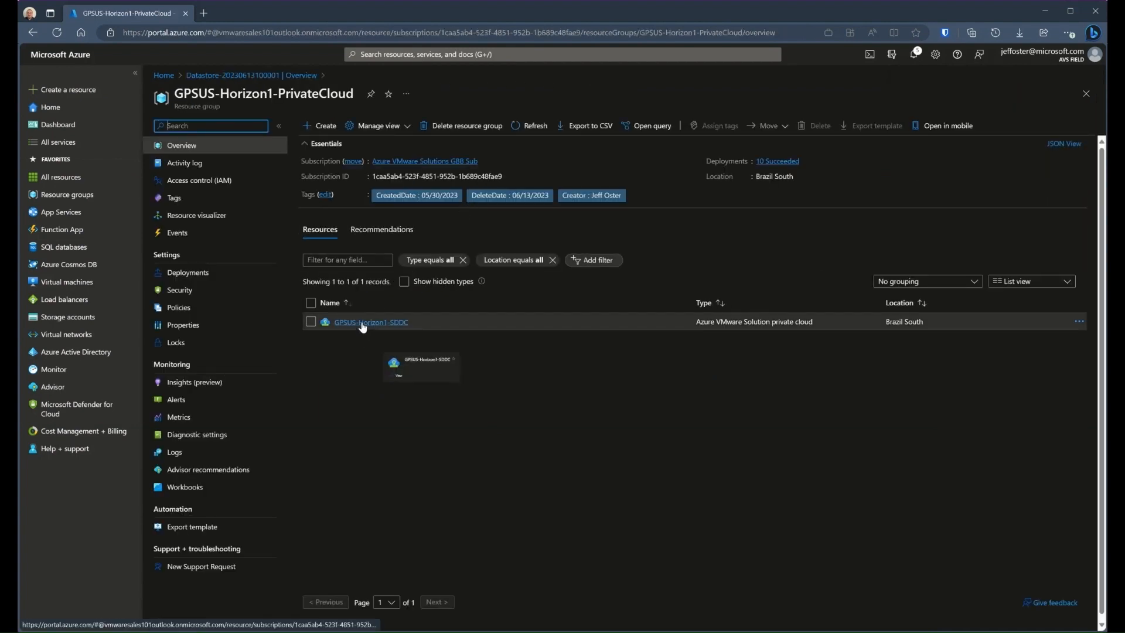
{"action": "left_click", "coordinate": [361, 324]}
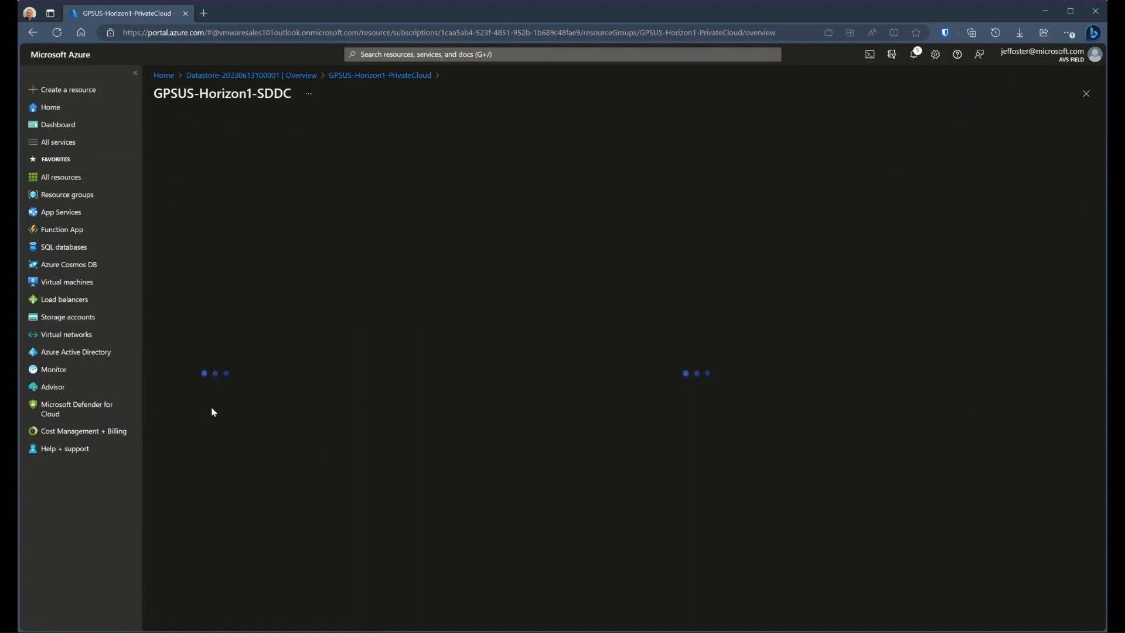
{"action": "left_click", "coordinate": [185, 382]}
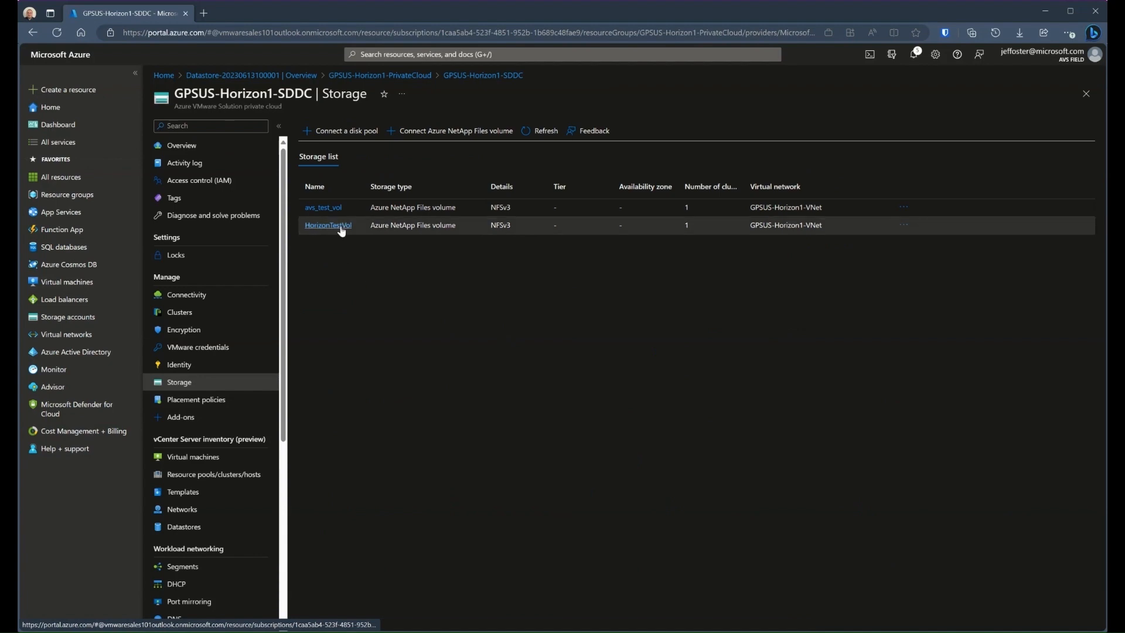
{"action": "left_click", "coordinate": [341, 231]}
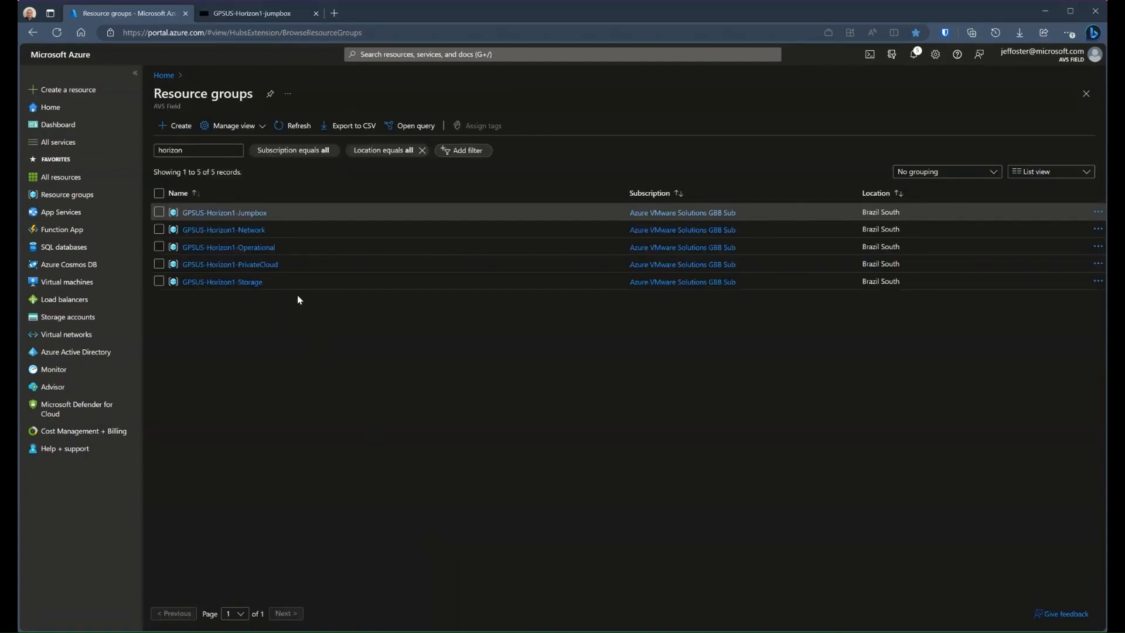
Open the GPSUS-Horizon1-jumpbox virtual machine from the GPSUS-Horizon1-Jumpbox resource group and connect to it through Bastion
{"action": "left_click", "coordinate": [261, 213]}
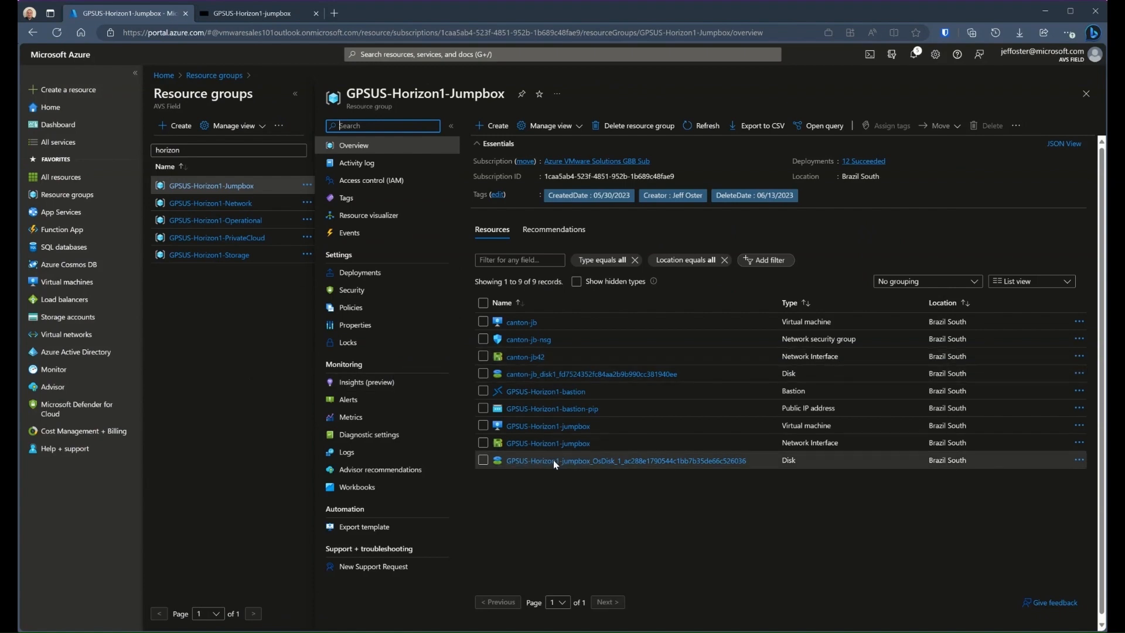
{"action": "left_click", "coordinate": [566, 429]}
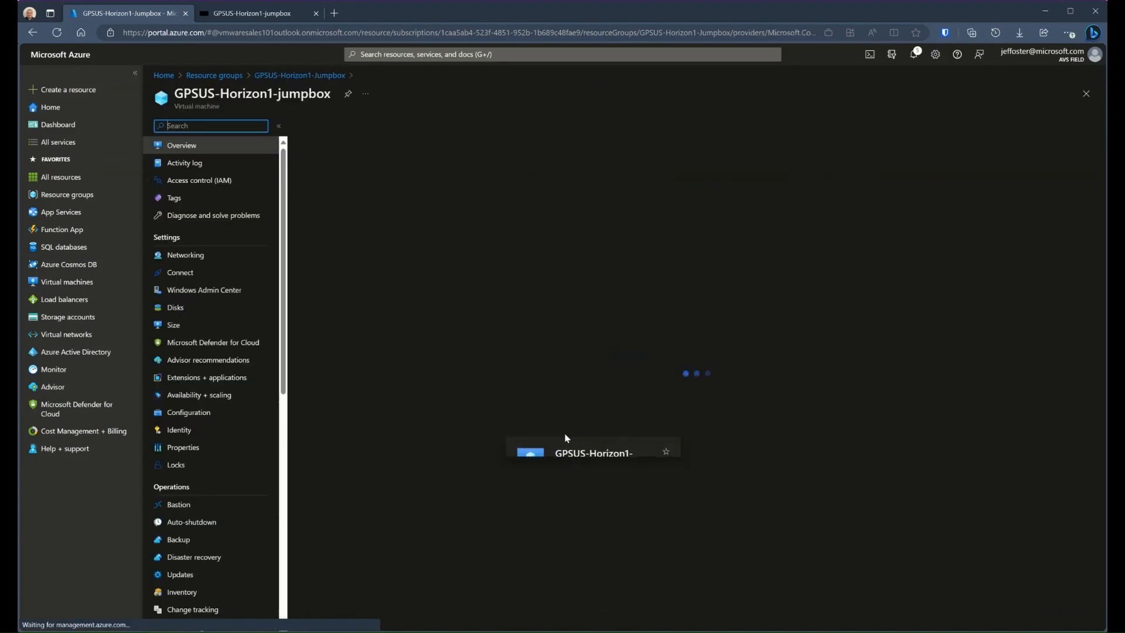
{"action": "left_click", "coordinate": [331, 126]}
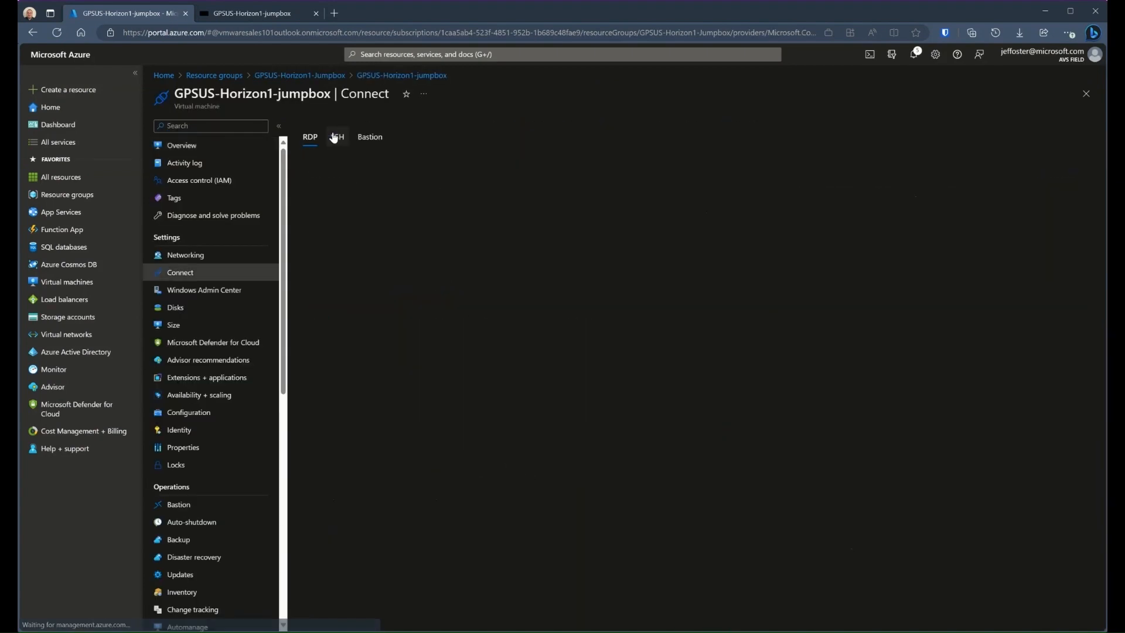
{"action": "left_click", "coordinate": [370, 163]}
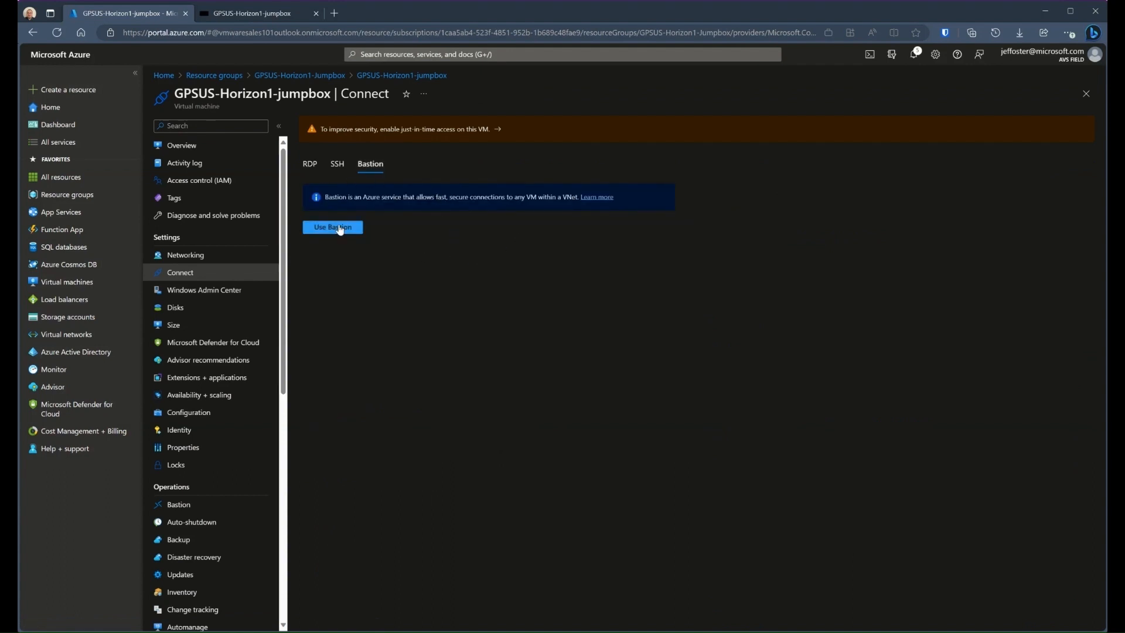
{"action": "left_click", "coordinate": [332, 227]}
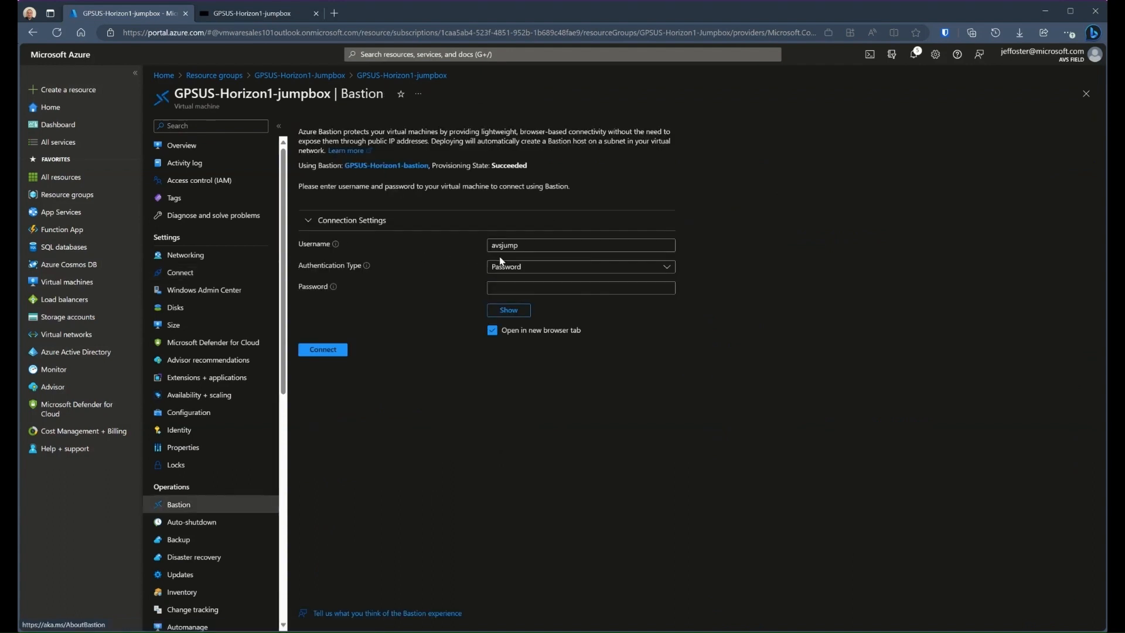
{"action": "left_click", "coordinate": [322, 347]}
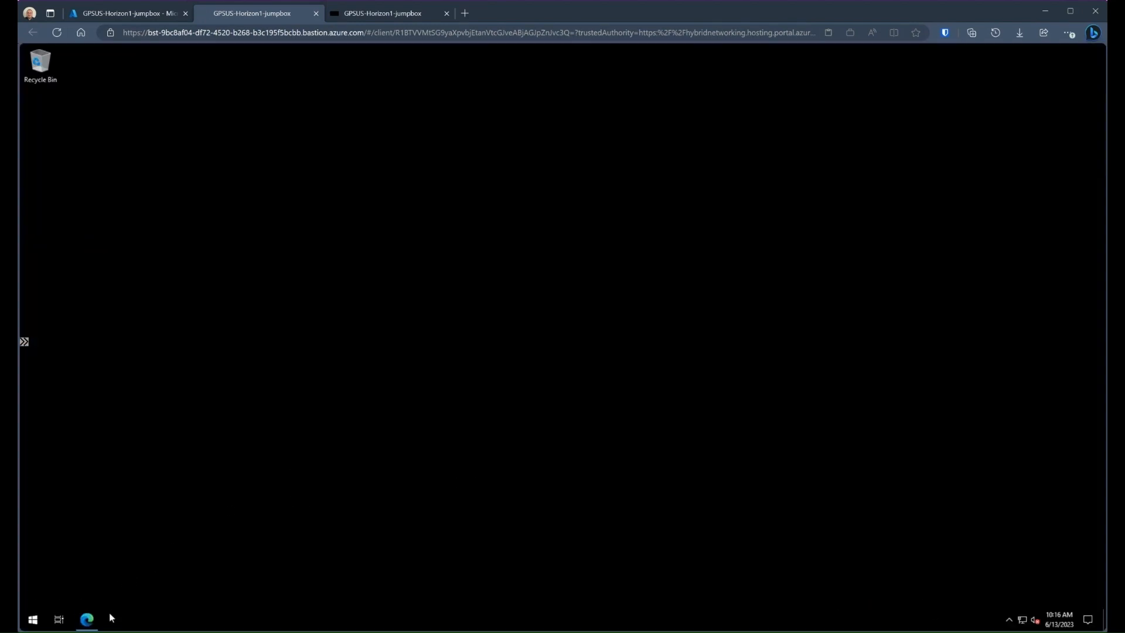
Switch to Edge on the jumpbox, launch the vSphere Client and sign in with the saved username and password
{"action": "left_click", "coordinate": [86, 621]}
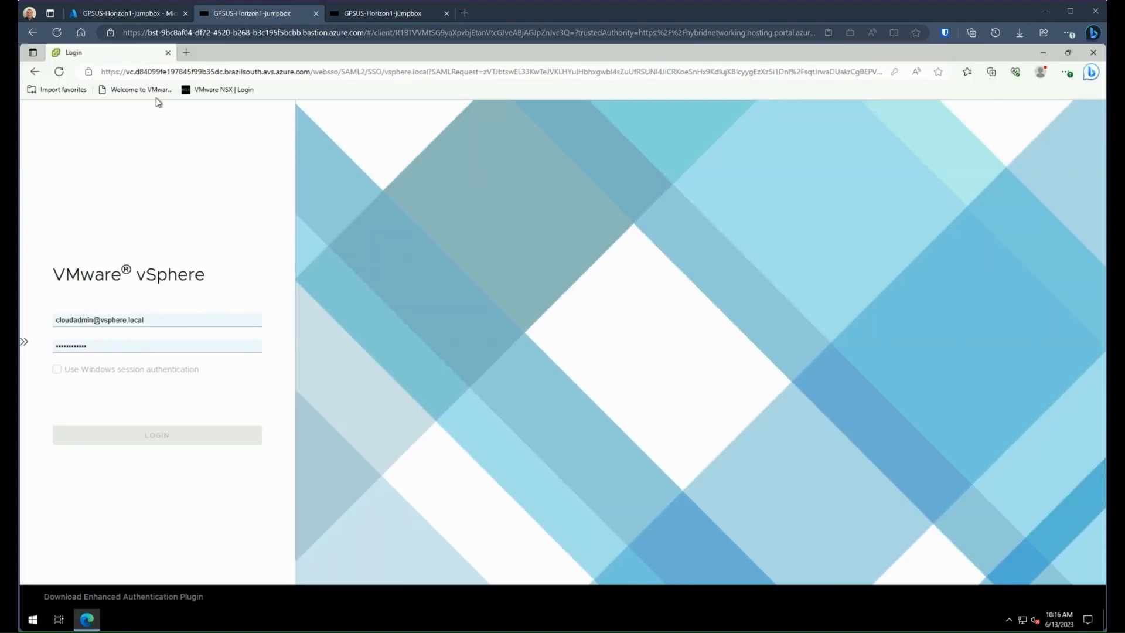
{"action": "left_click", "coordinate": [140, 89]}
{"action": "left_click", "coordinate": [166, 169]}
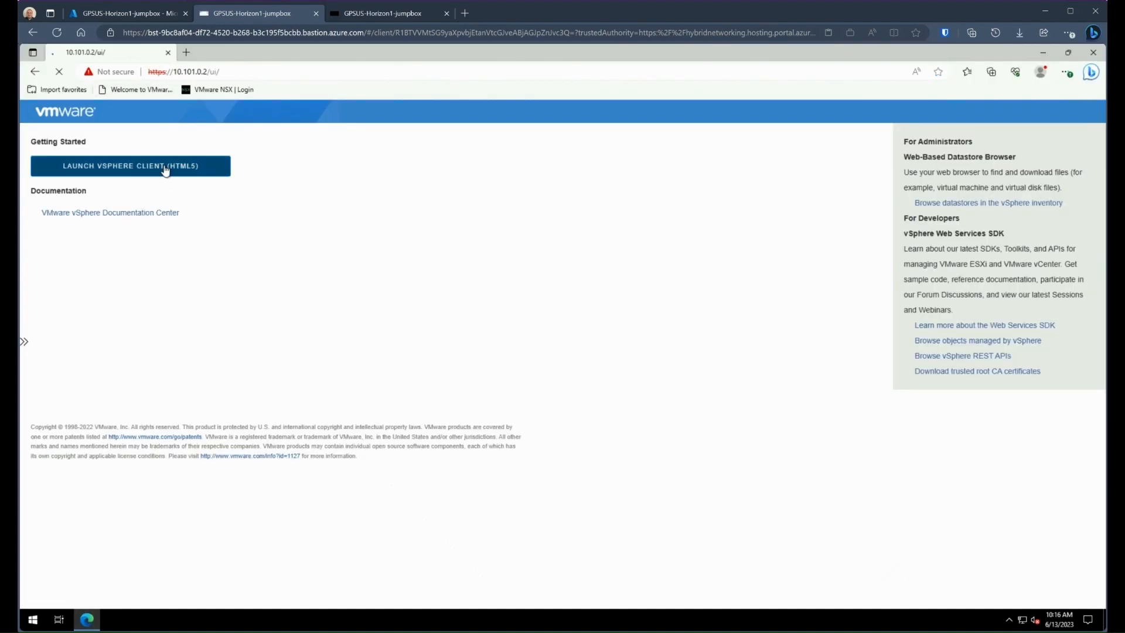
{"action": "left_click", "coordinate": [162, 352]}
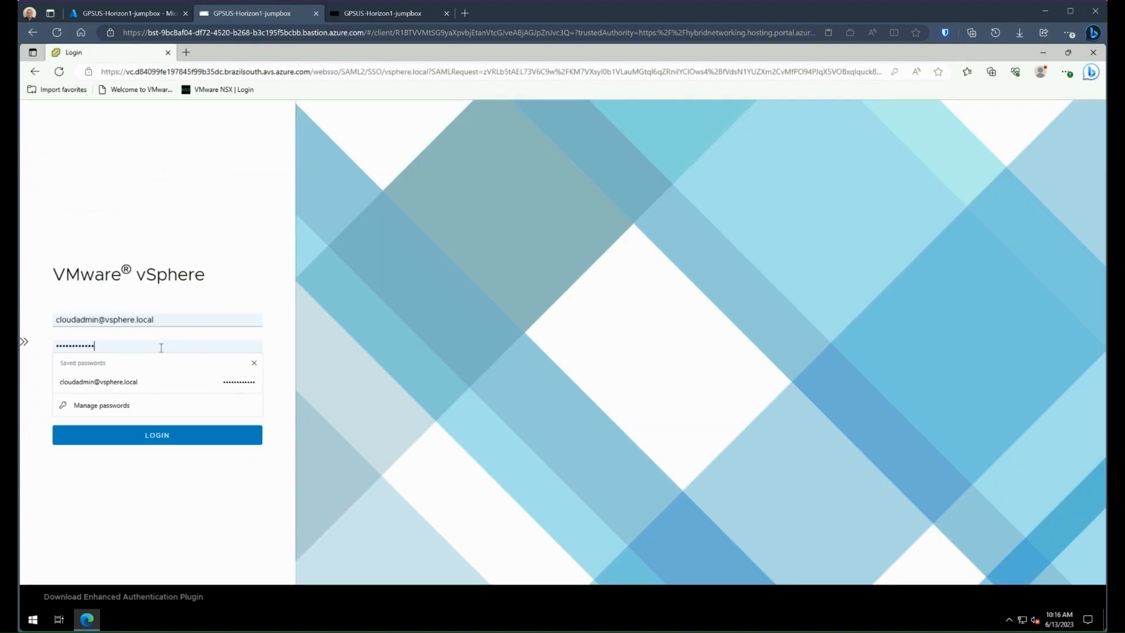
{"action": "left_click", "coordinate": [153, 385]}
{"action": "left_click", "coordinate": [156, 434]}
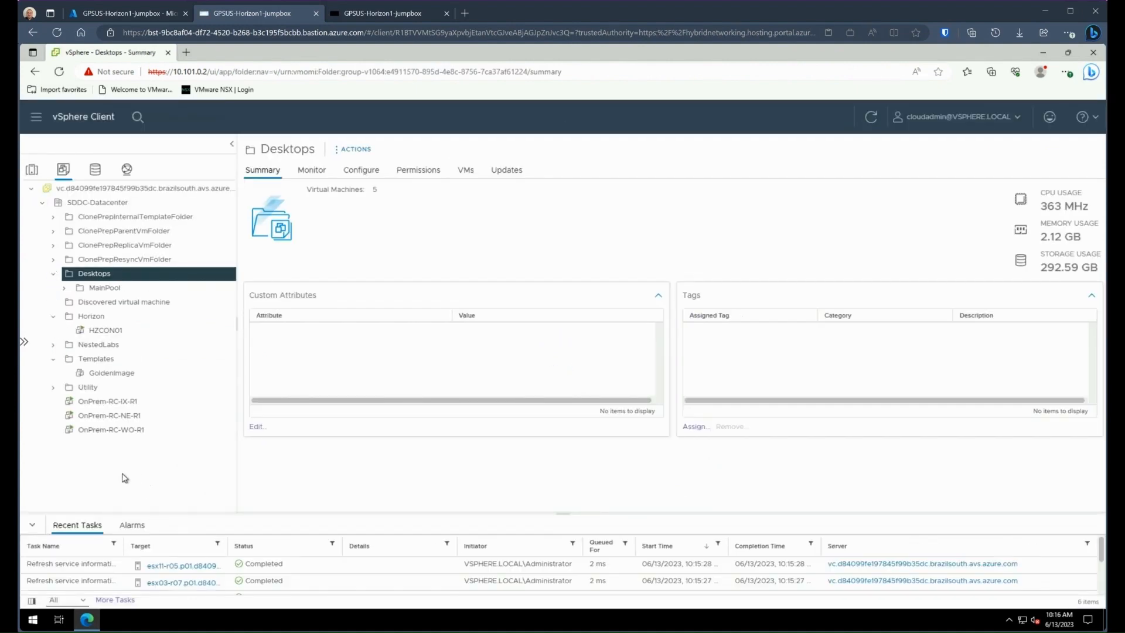
Examine the HZCON01 virtual machine's summary and the horizontestdata datastore in the vSphere inventory
{"action": "left_click", "coordinate": [122, 334]}
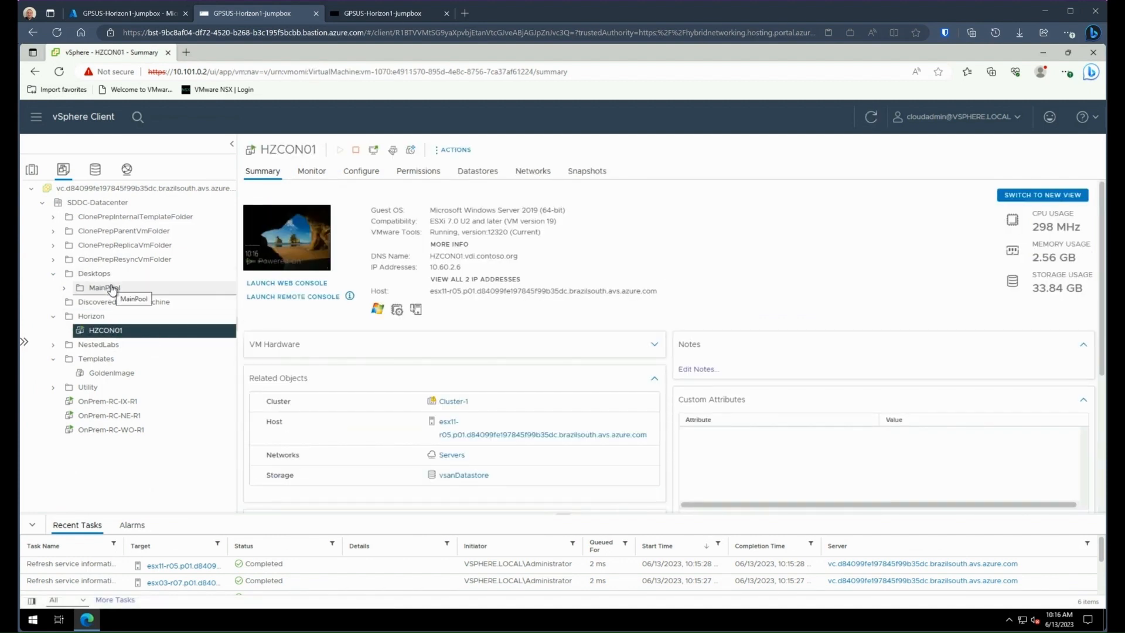
{"action": "left_click", "coordinate": [98, 171]}
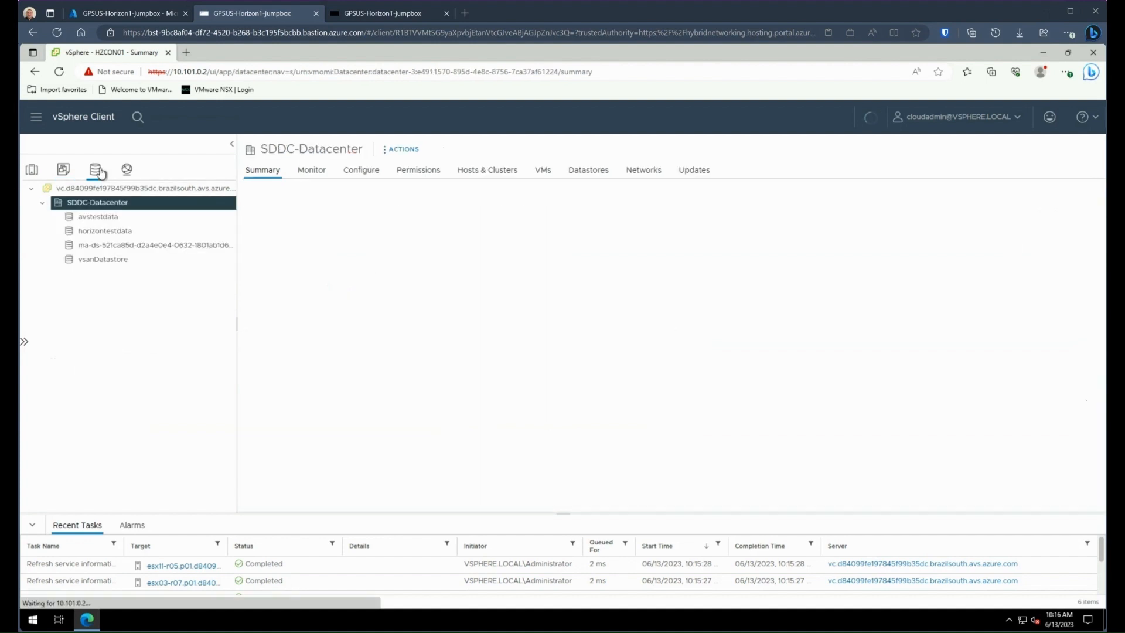
{"action": "left_click", "coordinate": [105, 232]}
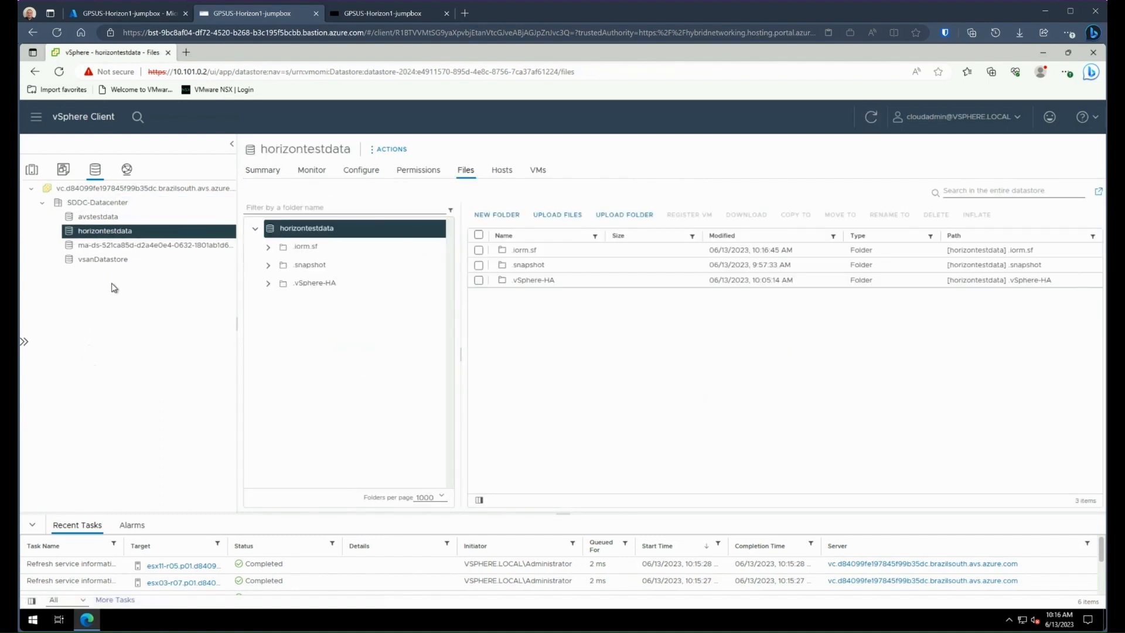
Open a remote console to the HZCON01 virtual machine and launch the Horizon Administrator console from its desktop
{"action": "left_click", "coordinate": [62, 170]}
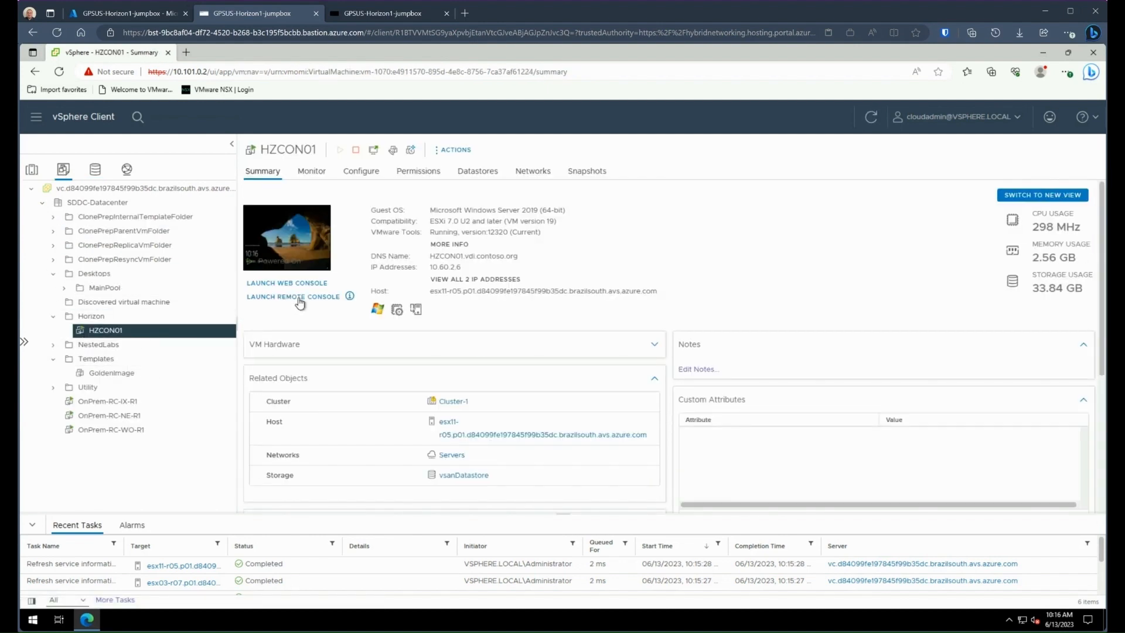
{"action": "left_click", "coordinate": [300, 297]}
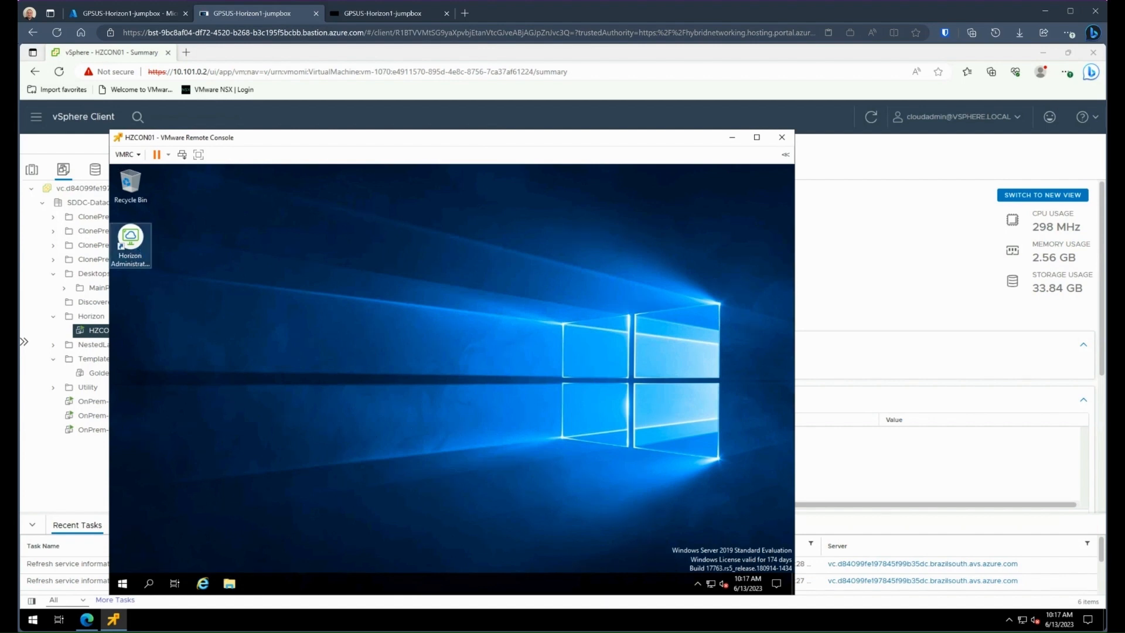
{"action": "double_click", "coordinate": [130, 240]}
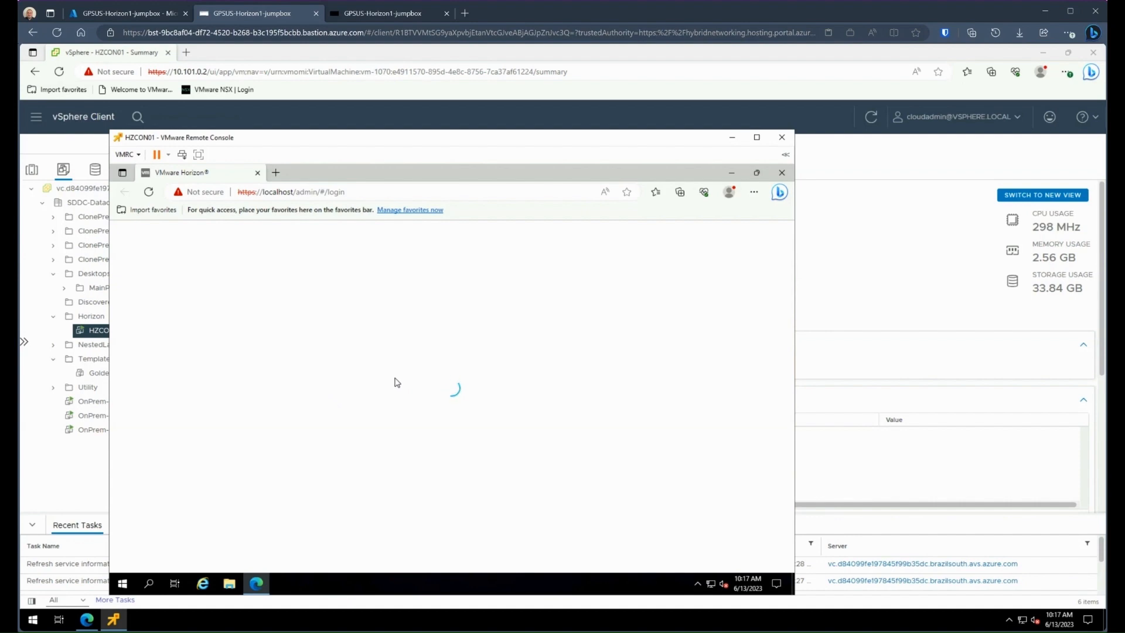
Sign in to the VMware Horizon console as vdi_admin with the account password and dismiss the licence expiry banner
{"action": "left_click", "coordinate": [410, 369]}
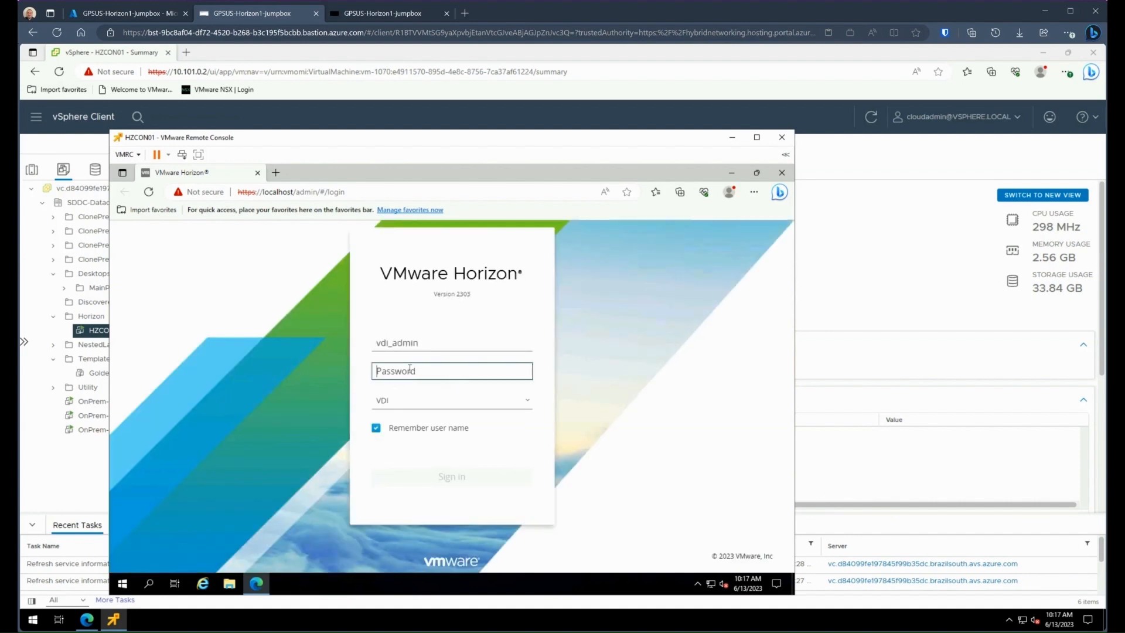
{"action": "type", "text": "•"}
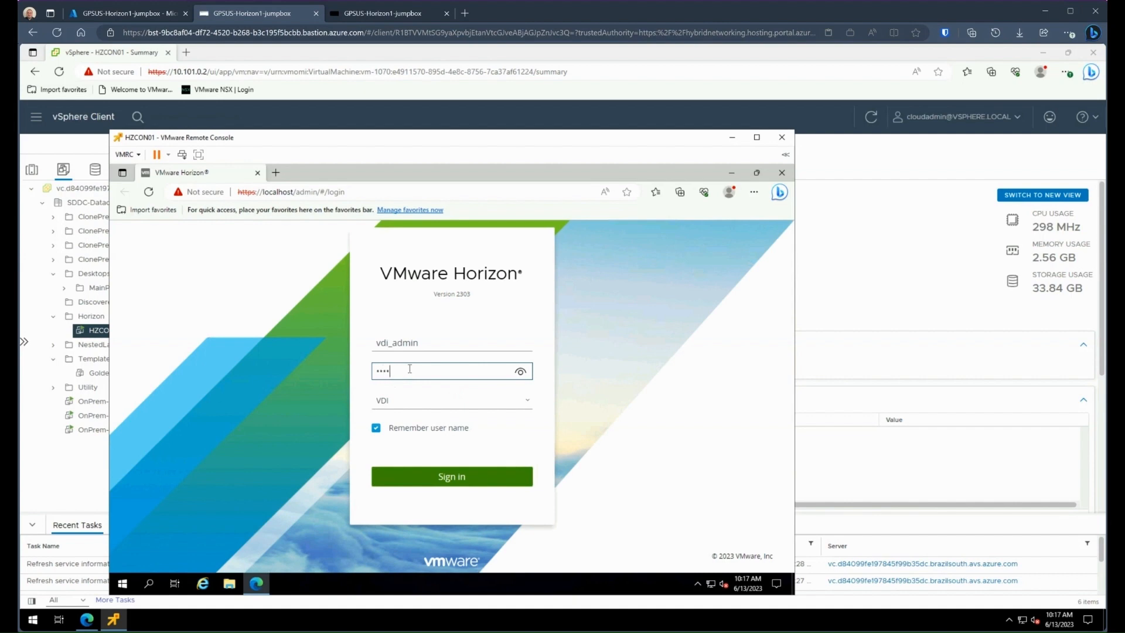
{"action": "type", "text": "••••••••••"}
{"action": "key", "text": "Return"}
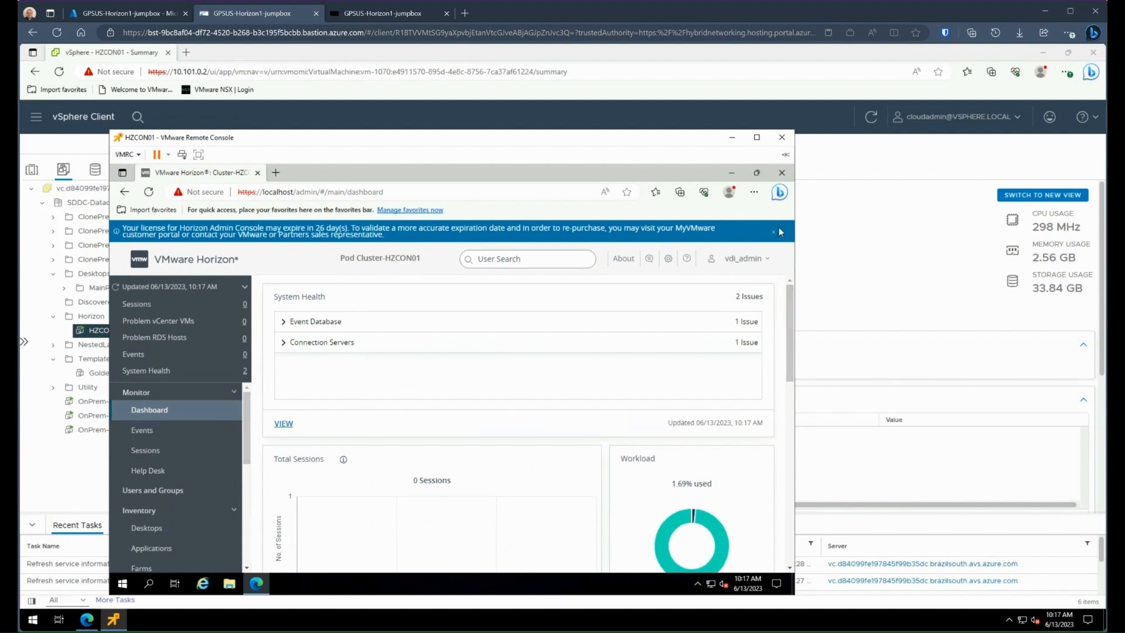
{"action": "left_click", "coordinate": [774, 234]}
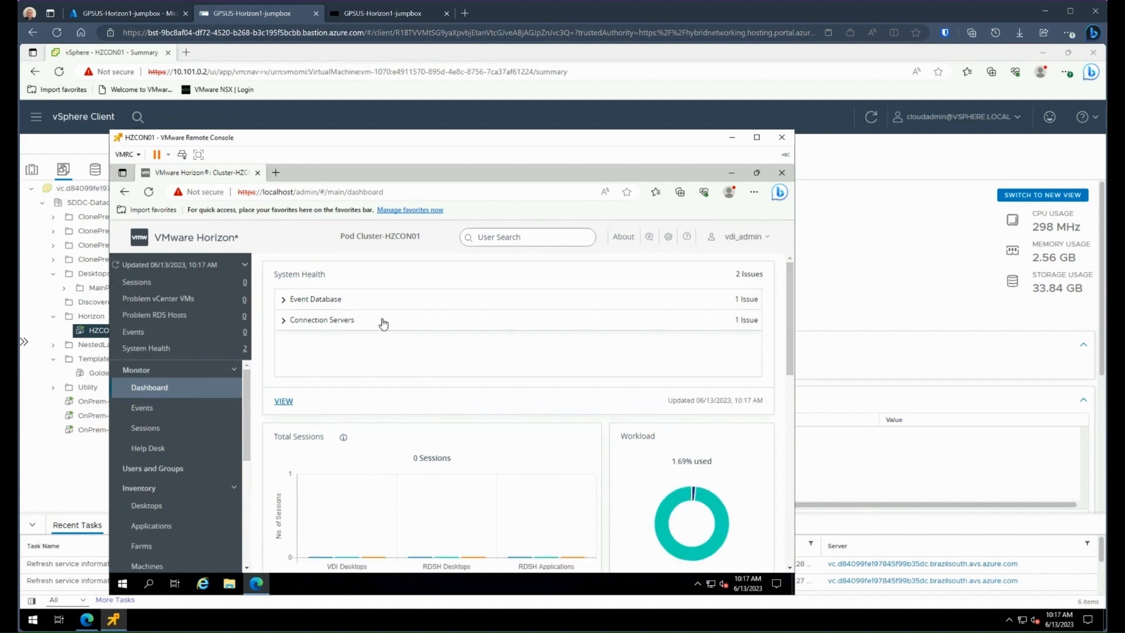
Start an automated desktop pool with dedicated, automatic user assignment and storage that does not use VMware Virtual SAN
{"action": "left_click", "coordinate": [158, 506]}
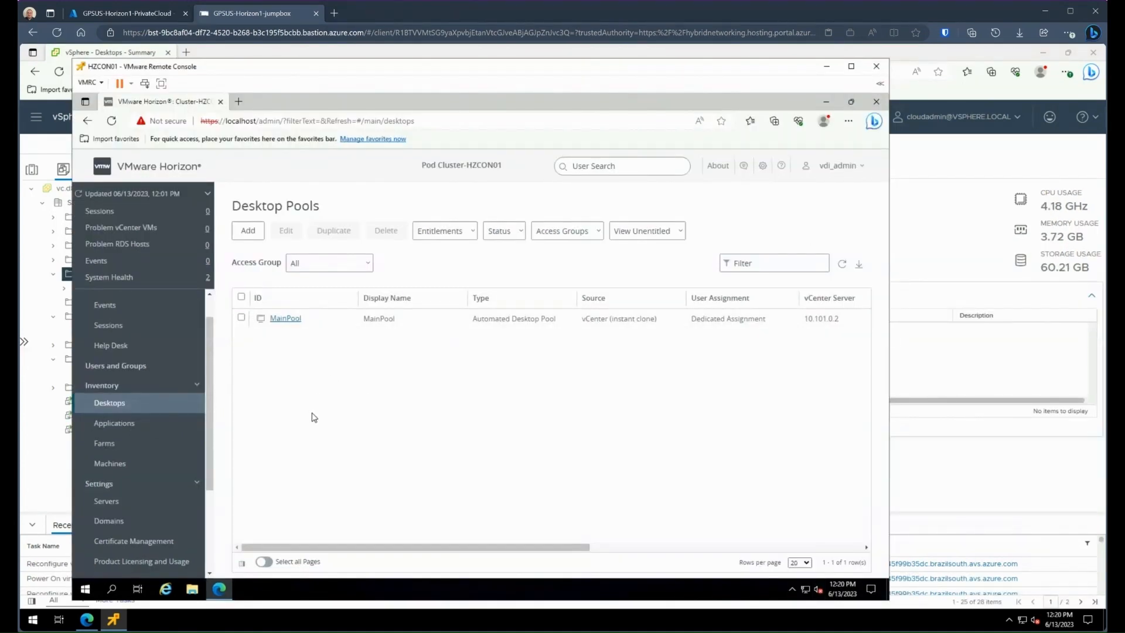
{"action": "left_click", "coordinate": [250, 233]}
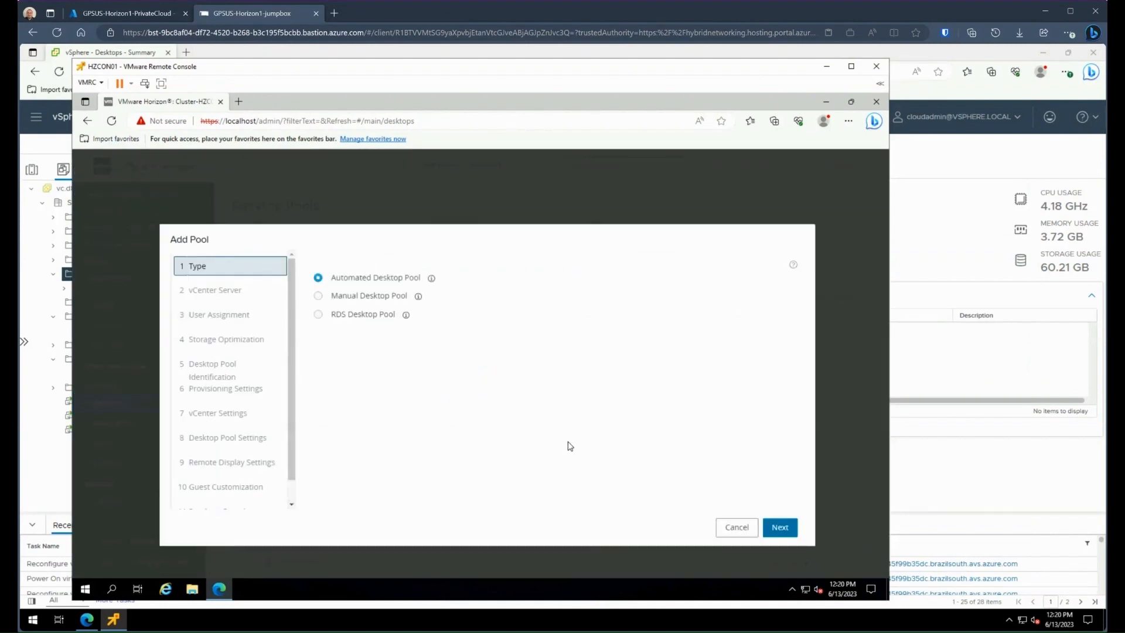
{"action": "left_click", "coordinate": [780, 528]}
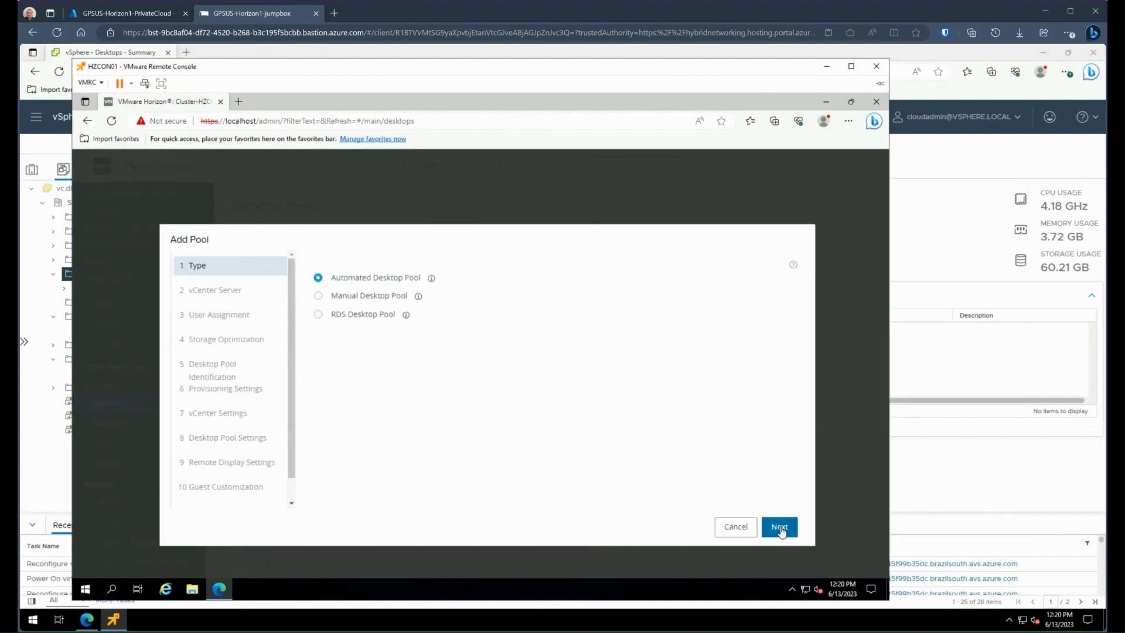
{"action": "left_click", "coordinate": [780, 526]}
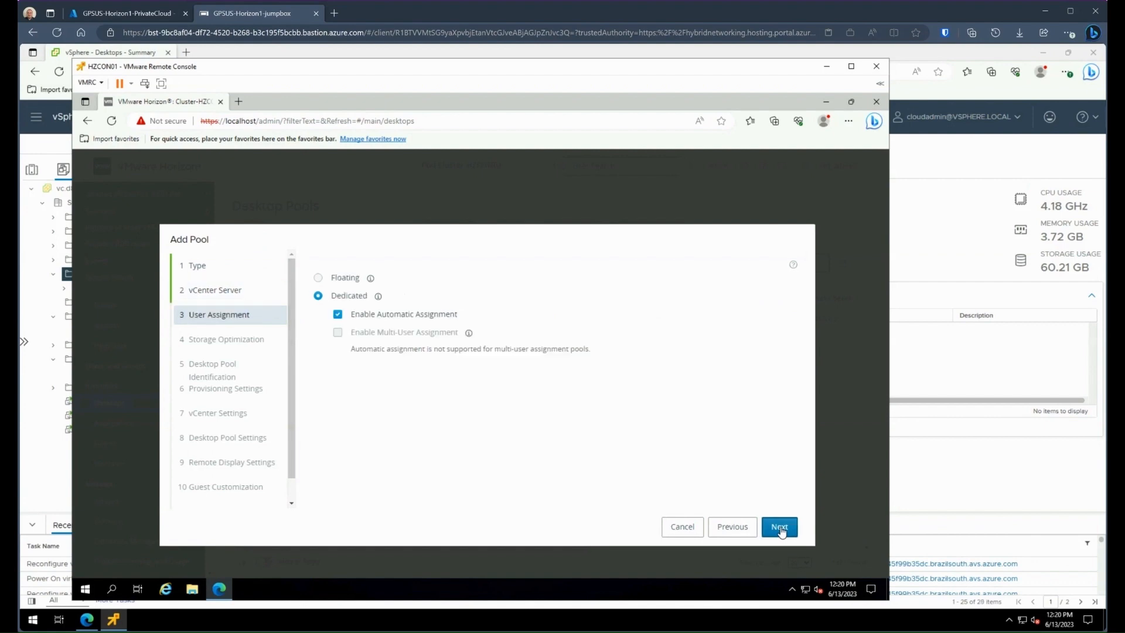
{"action": "left_click", "coordinate": [779, 527]}
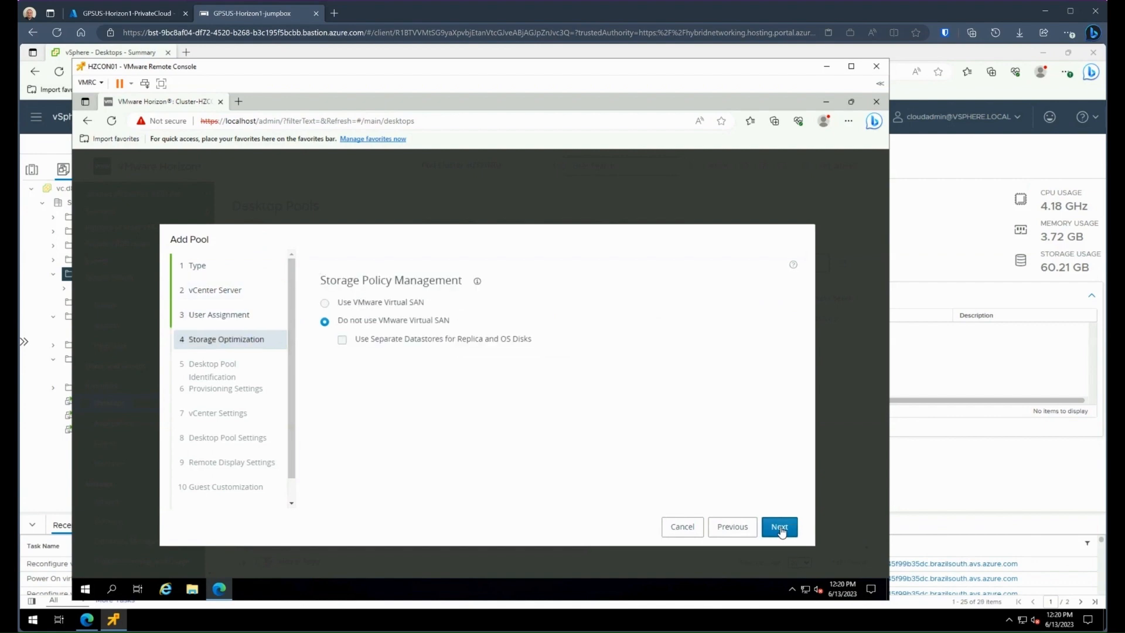
{"action": "left_click", "coordinate": [326, 303]}
{"action": "left_click", "coordinate": [325, 322]}
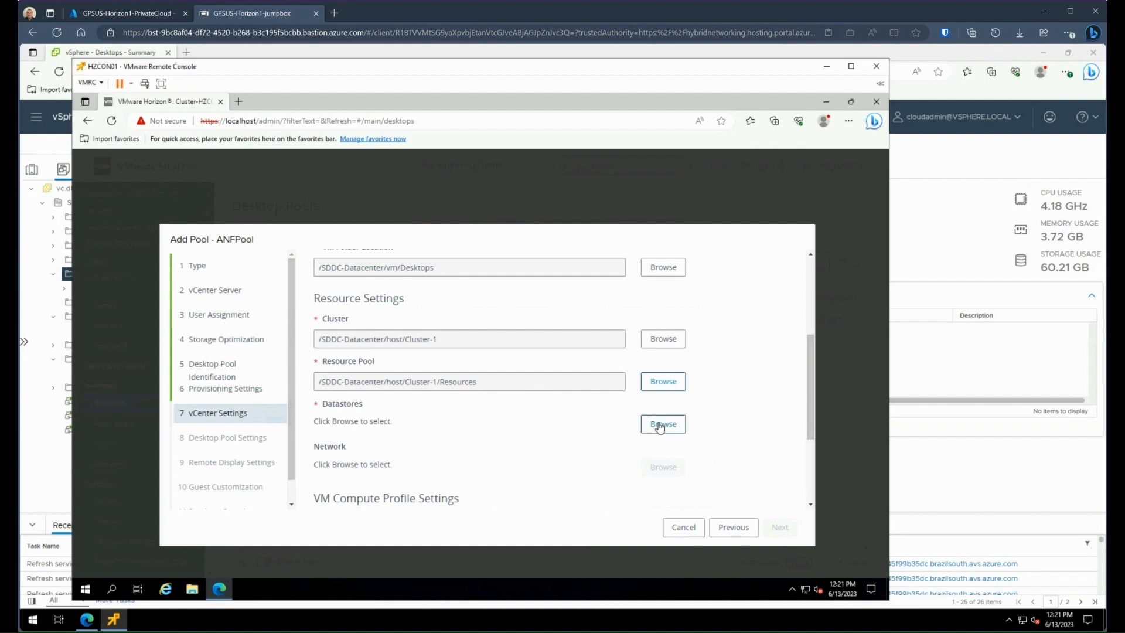
Select horizontestdata as ANFPool's instant clone datastore and continue past the vCenter settings
{"action": "left_click", "coordinate": [662, 424]}
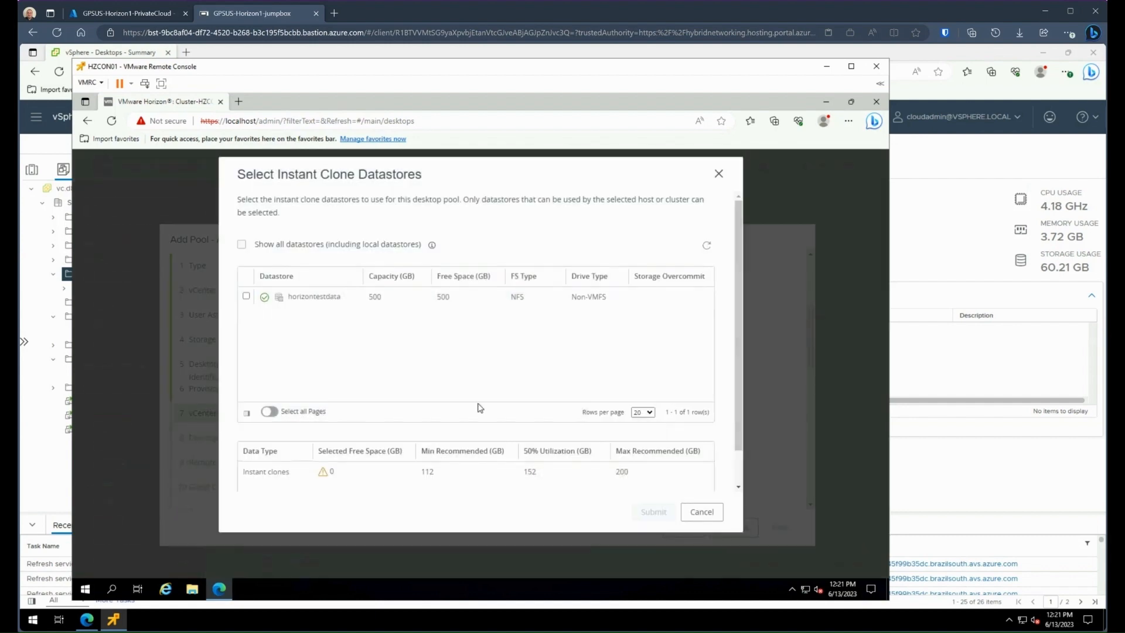
{"action": "left_click", "coordinate": [246, 297]}
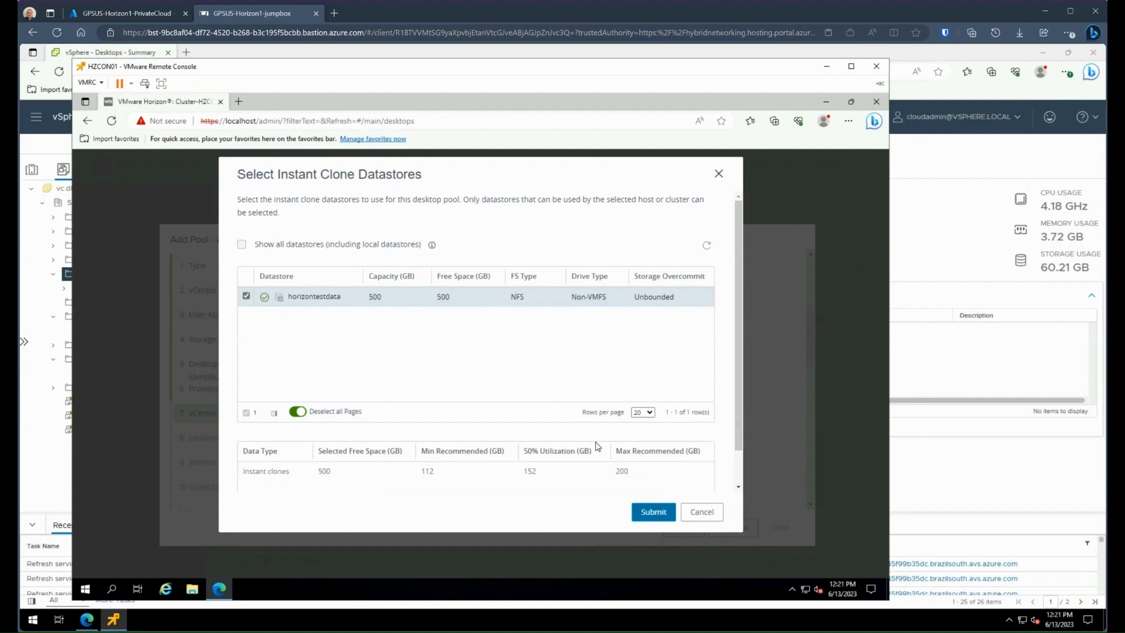
{"action": "left_click", "coordinate": [638, 512]}
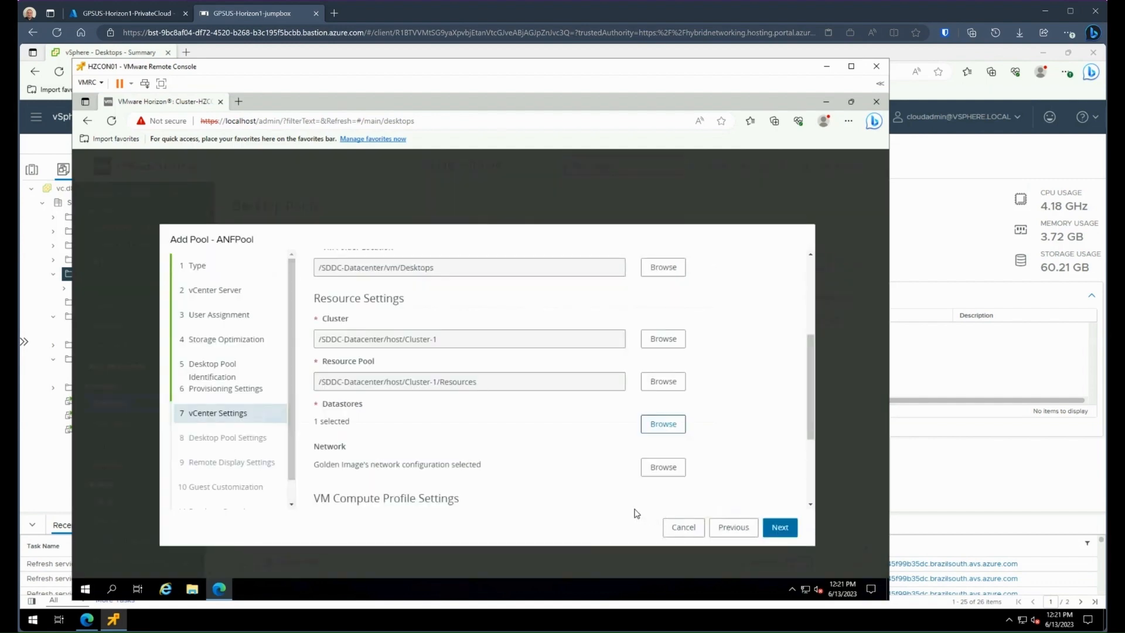
{"action": "scroll", "coordinate": [818, 457], "scroll_direction": "down", "scroll_amount": 2}
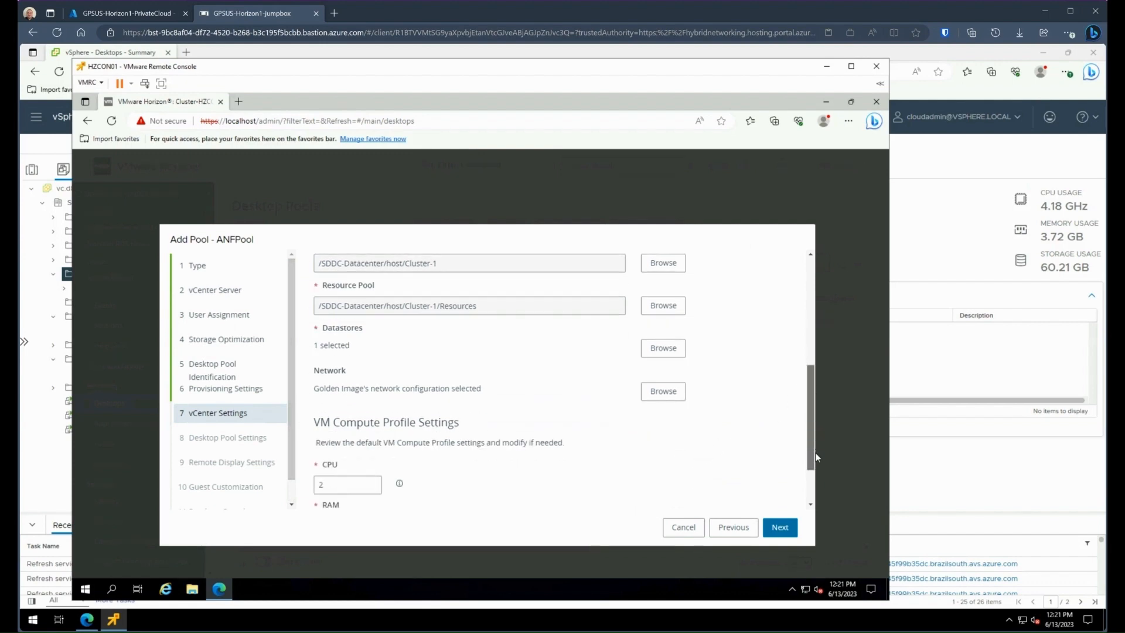
{"action": "left_click_drag", "start_coordinate": [817, 457], "coordinate": [818, 480]}
{"action": "left_click", "coordinate": [779, 527]}
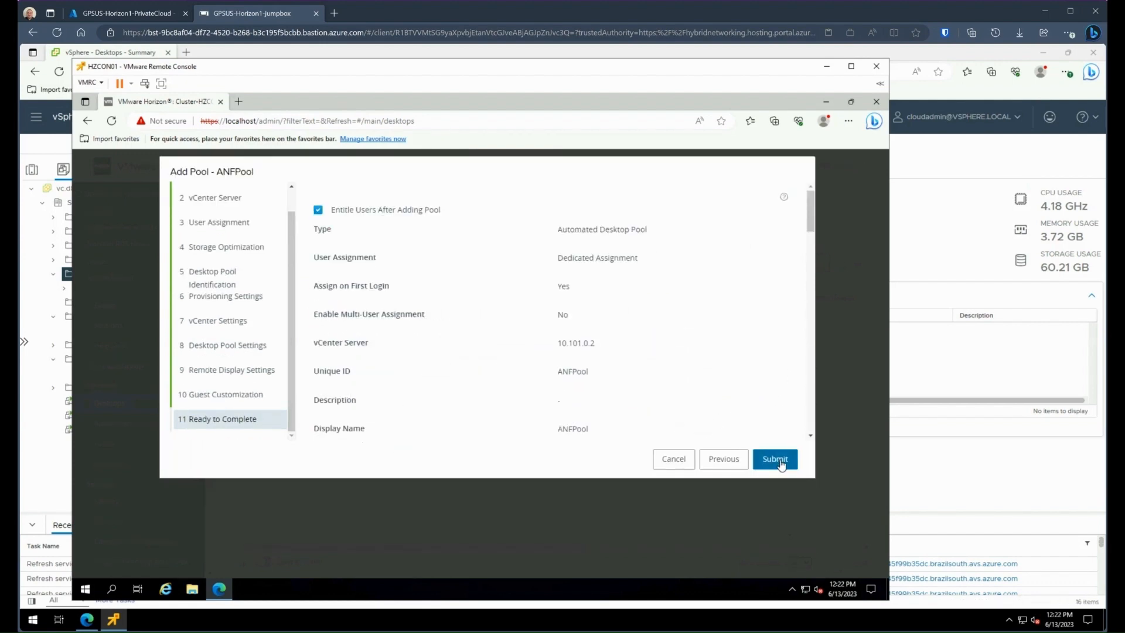
{"action": "left_click", "coordinate": [776, 460]}
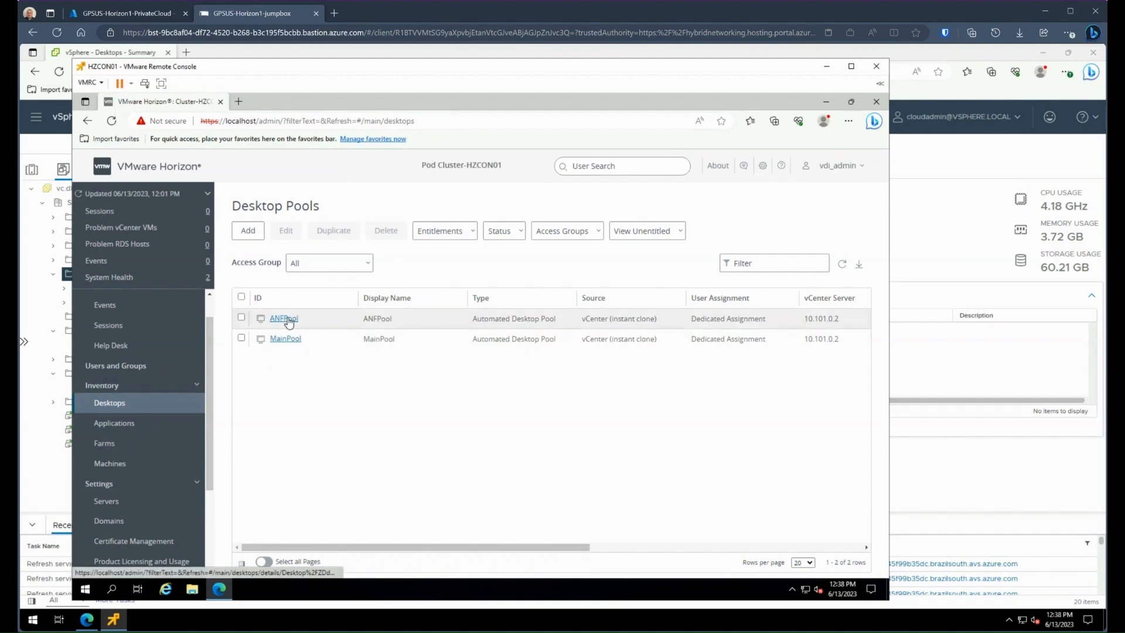
Examine ANFPool's machines in Horizon, and check the ANFPool folder and ANFPool1's storage in the vSphere Client
{"action": "left_click", "coordinate": [287, 320]}
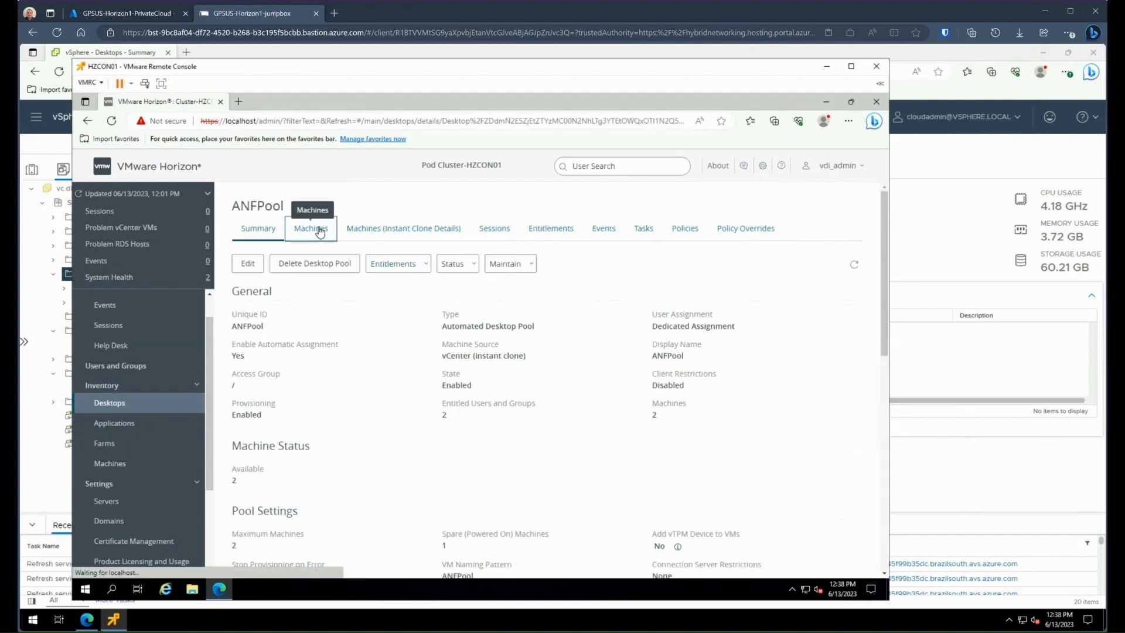
{"action": "left_click", "coordinate": [319, 230]}
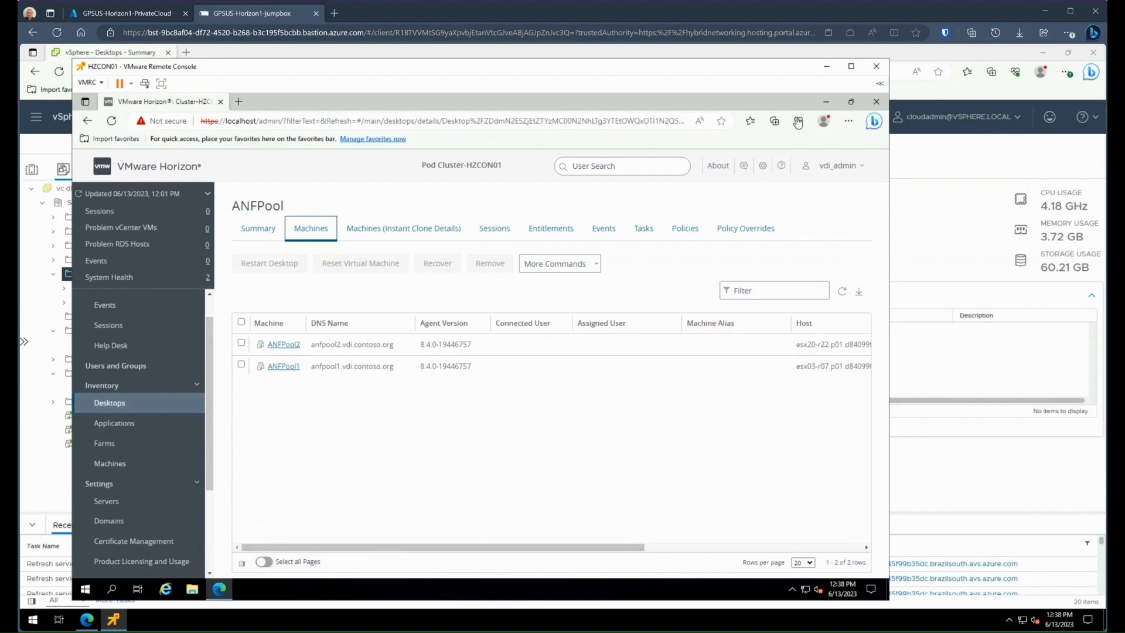
{"action": "left_click", "coordinate": [825, 70]}
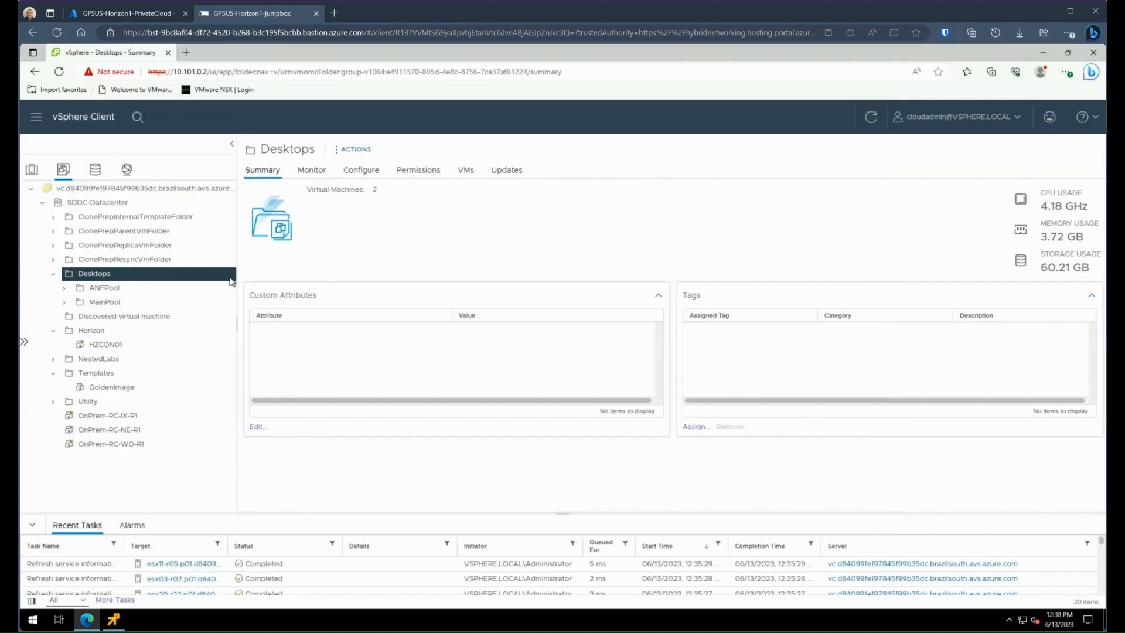
{"action": "left_click", "coordinate": [94, 287]}
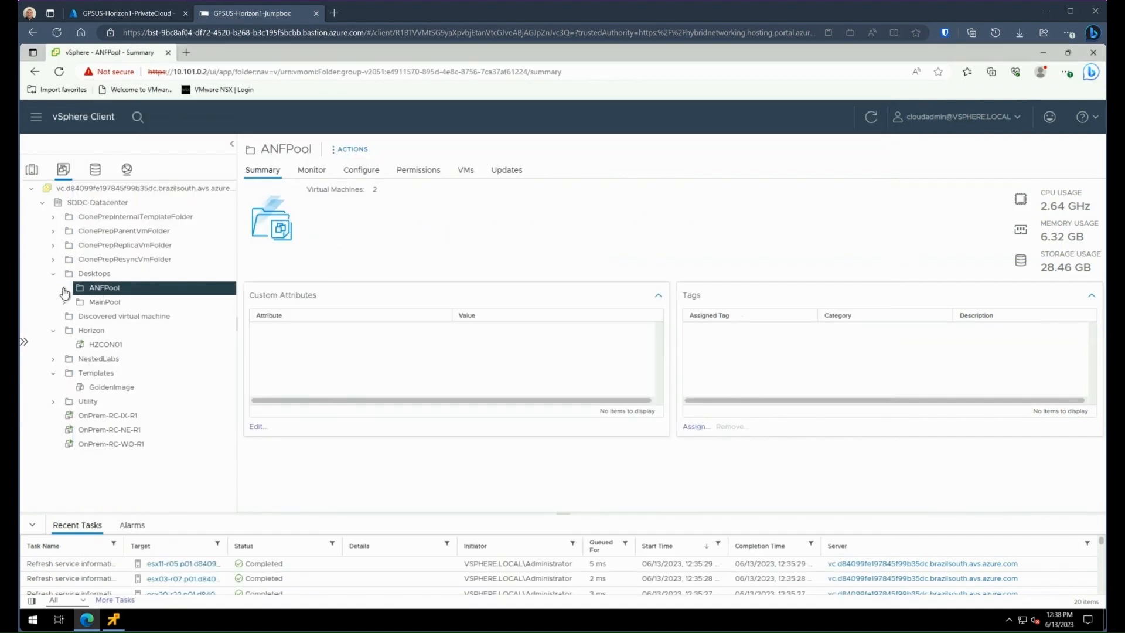
{"action": "left_click", "coordinate": [63, 287]}
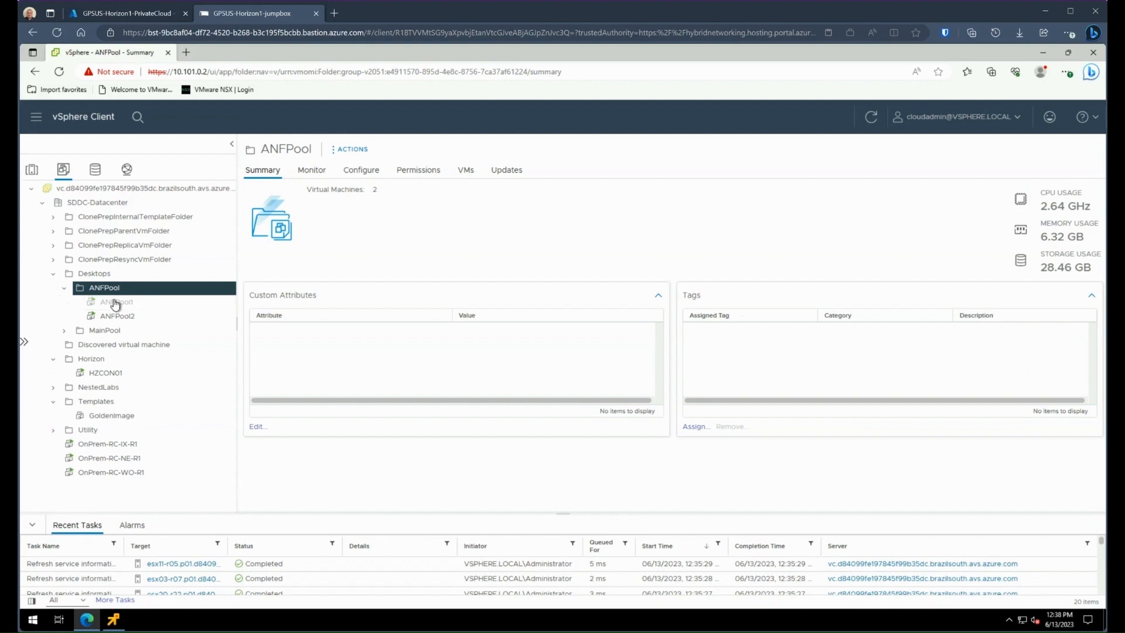
{"action": "left_click", "coordinate": [115, 302]}
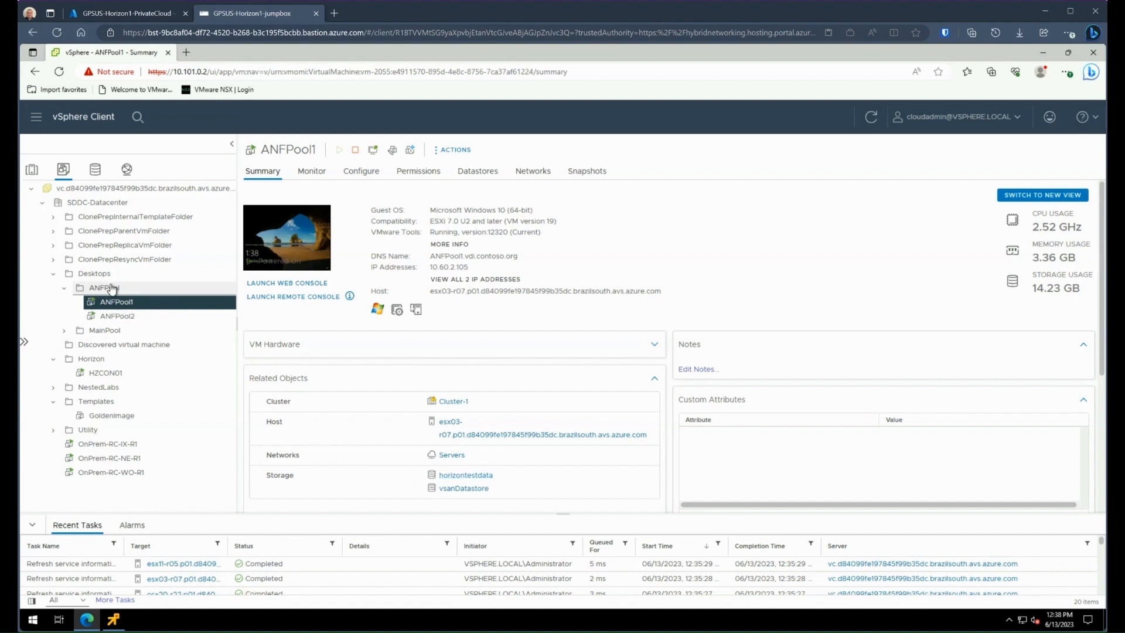
{"action": "left_click", "coordinate": [112, 288]}
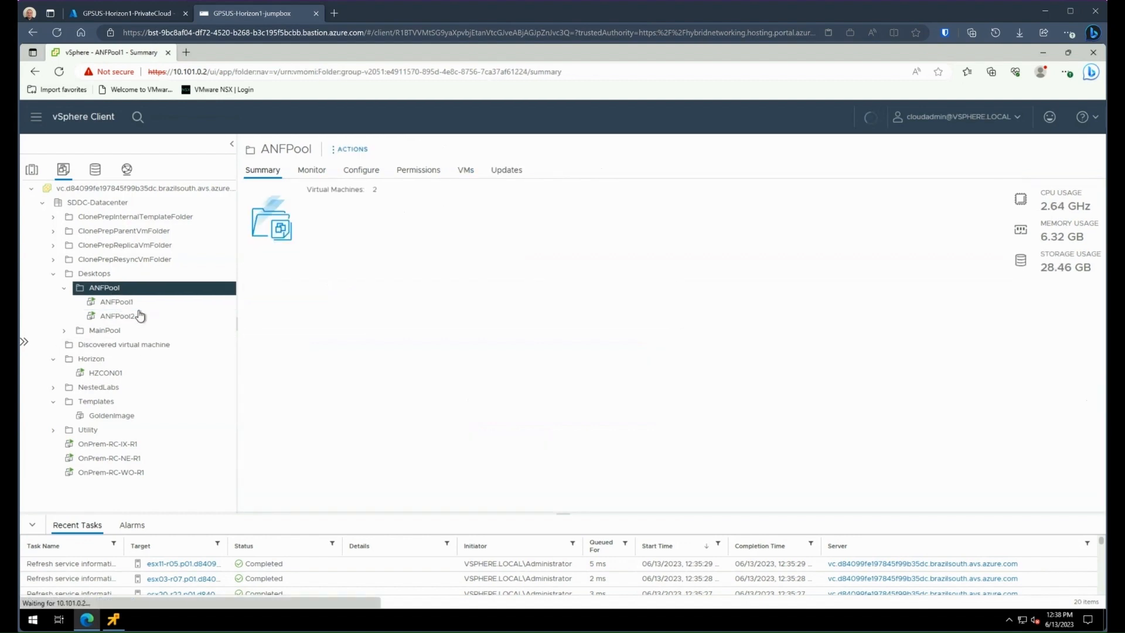
Return to the HZCON01 remote console and open Horizon HTML Access at localhost in an InPrivate window
{"action": "left_click", "coordinate": [115, 619]}
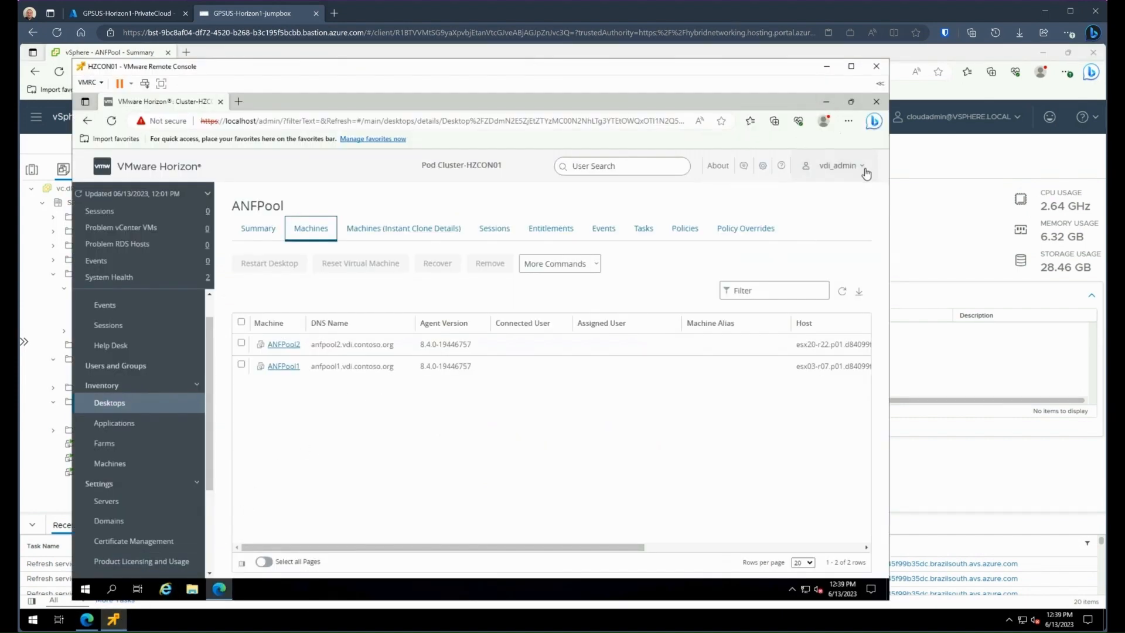
{"action": "left_click", "coordinate": [848, 122]}
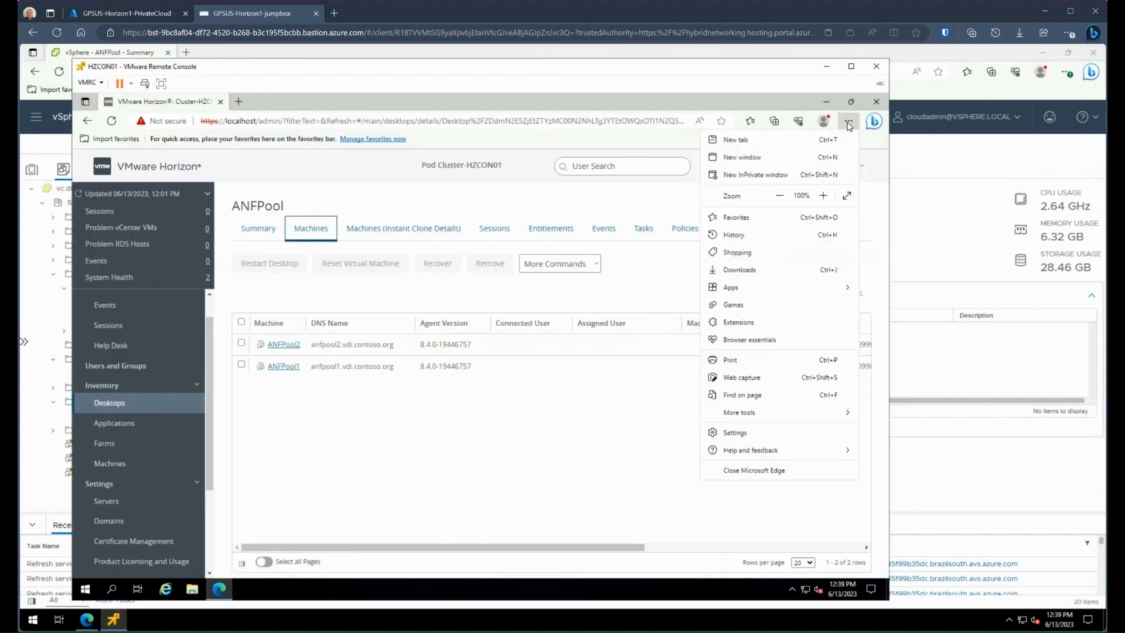
{"action": "left_click", "coordinate": [757, 177]}
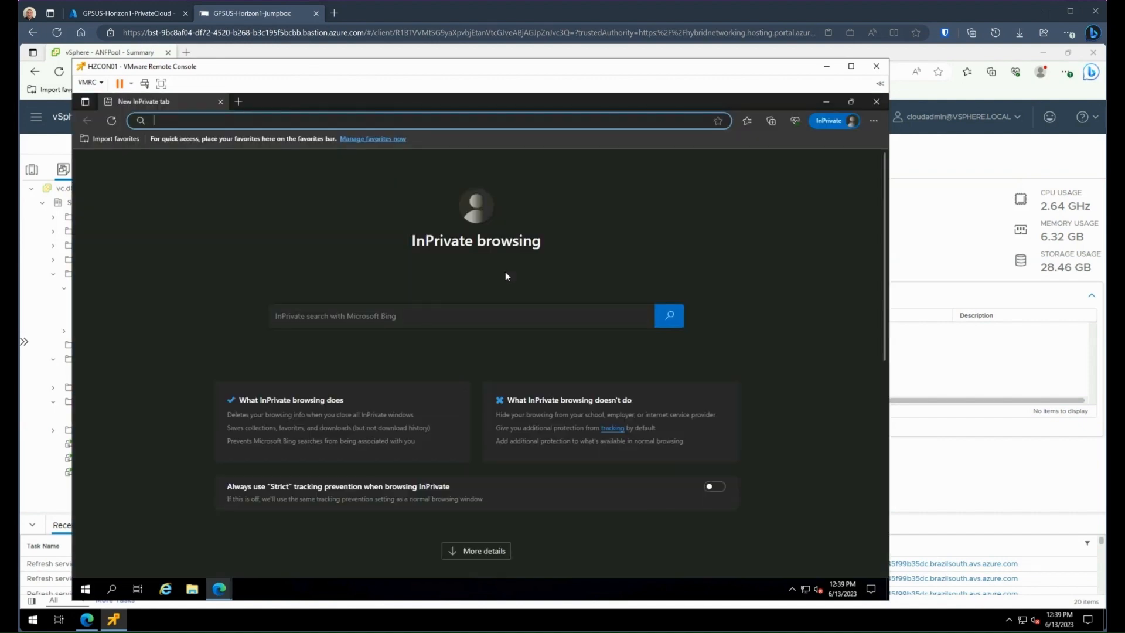
{"action": "type", "text": "localhost"}
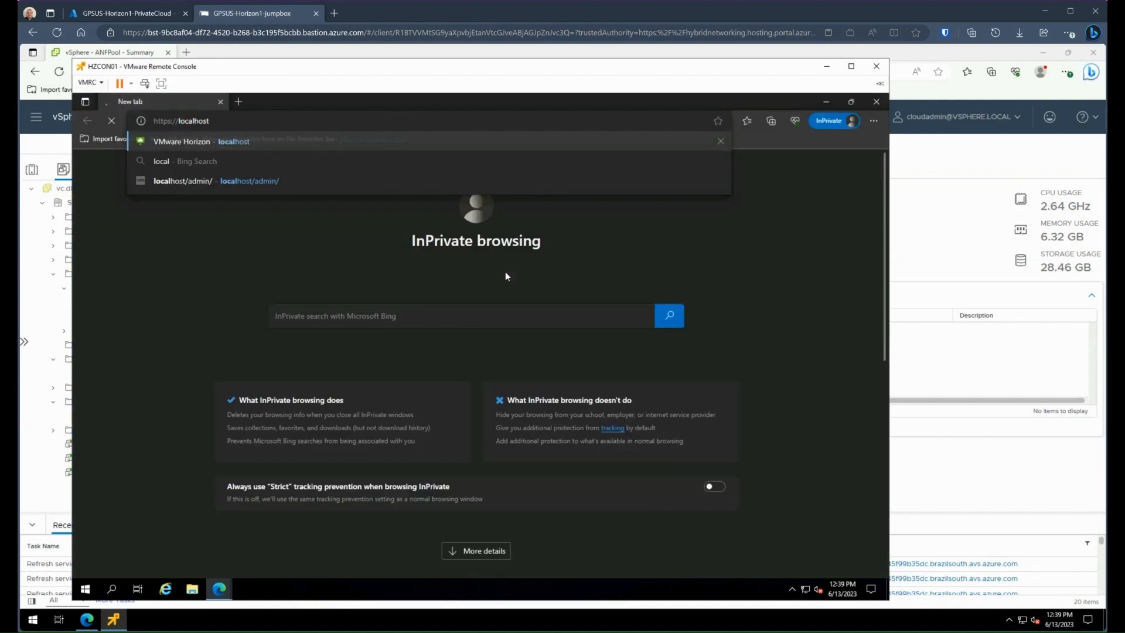
{"action": "key", "text": "Return"}
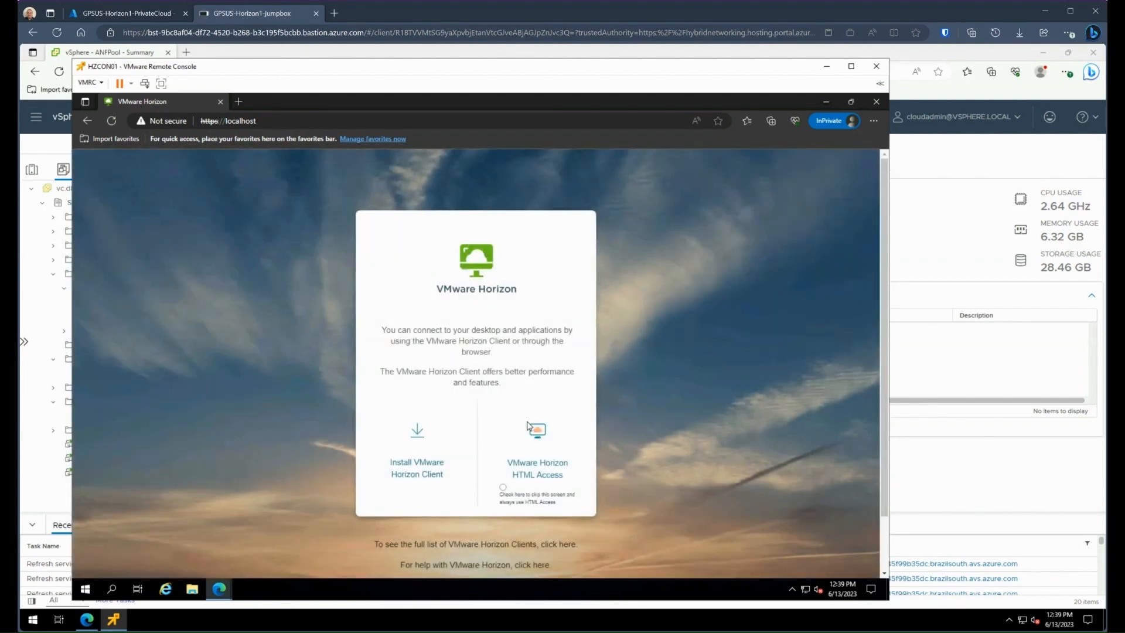
{"action": "left_click", "coordinate": [543, 460]}
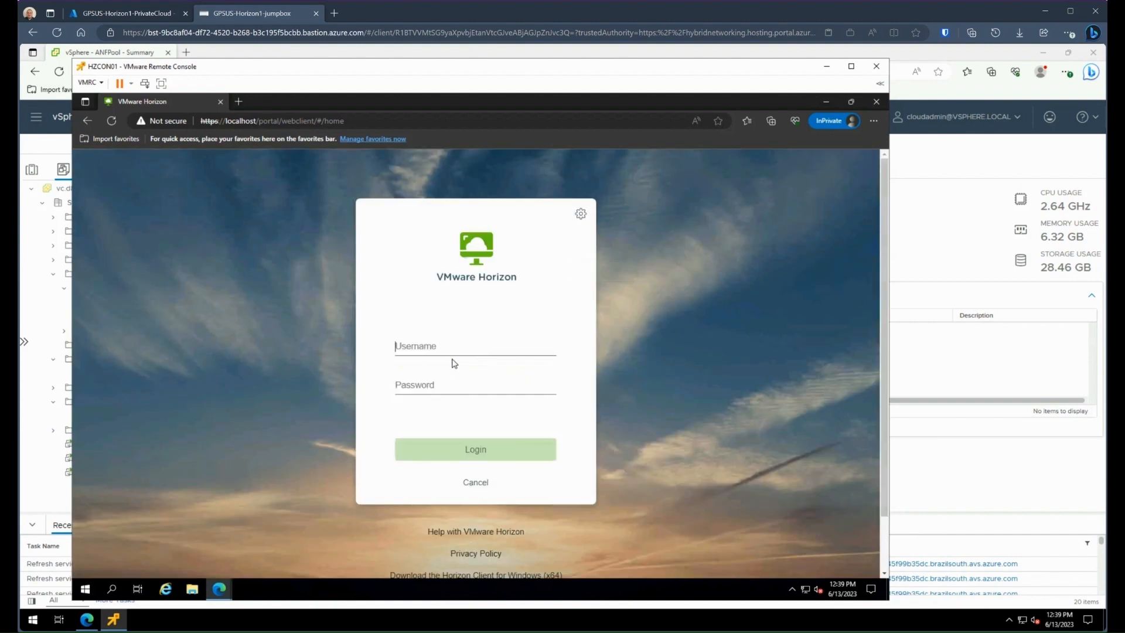
Log in to the VMware Horizon web client as vdi_user with the account password
{"action": "type", "text": "vdi"}
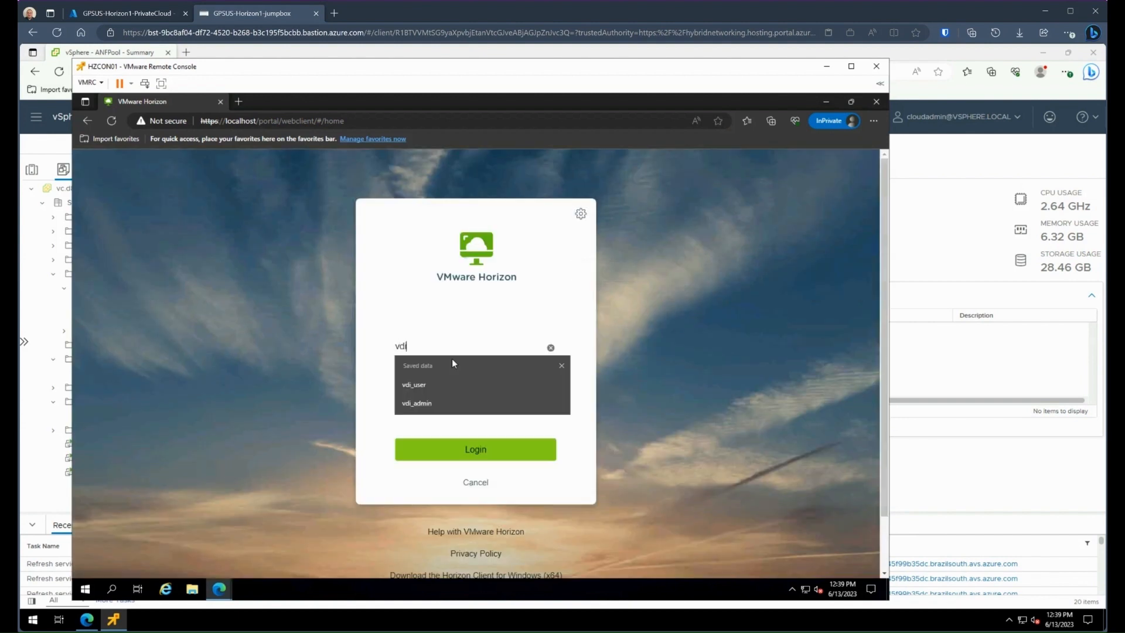
{"action": "type", "text": "_user"}
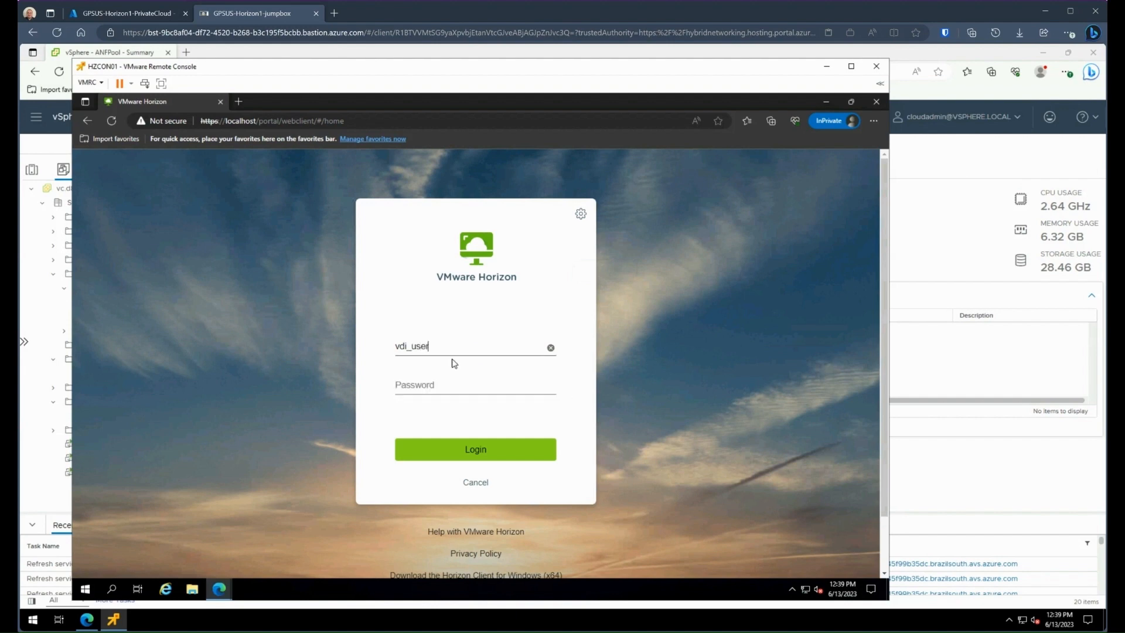
{"action": "key", "text": "Tab"}
{"action": "type", "text": "••"}
{"action": "key", "text": "Return"}
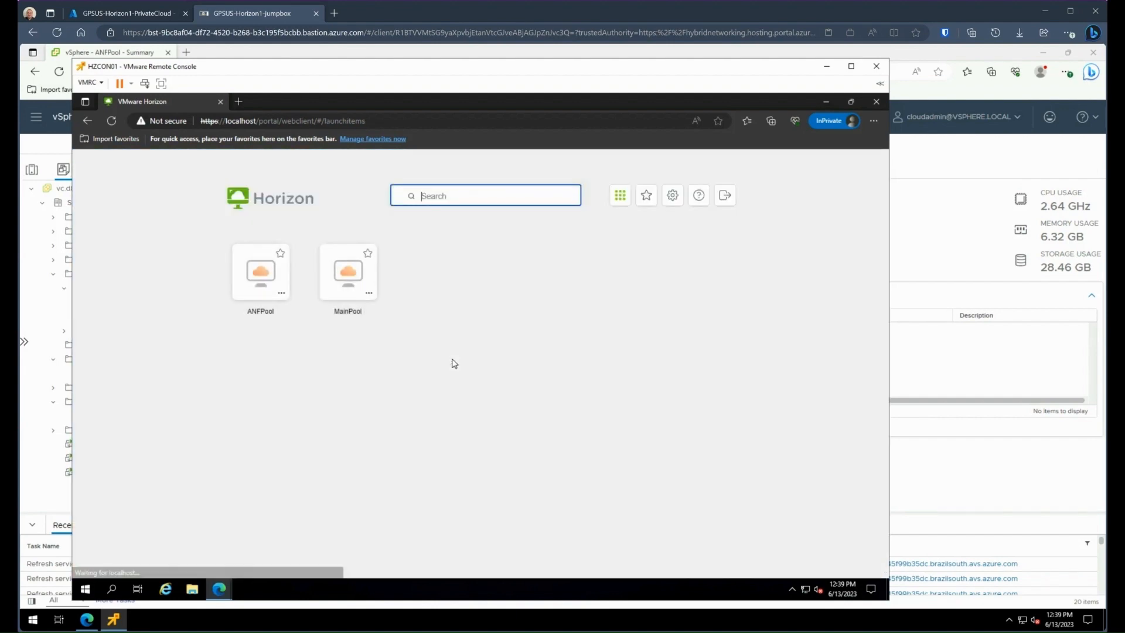
Launch the ANFPool desktop, allow window management on all displays and decline full screen
{"action": "left_click", "coordinate": [262, 275]}
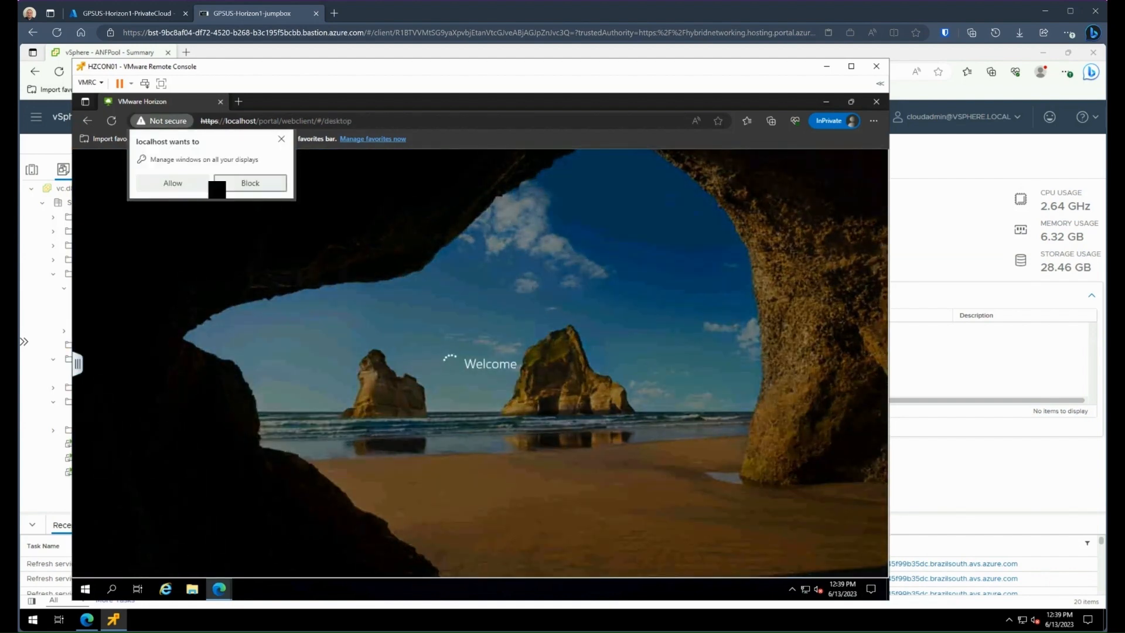
{"action": "left_click", "coordinate": [192, 184]}
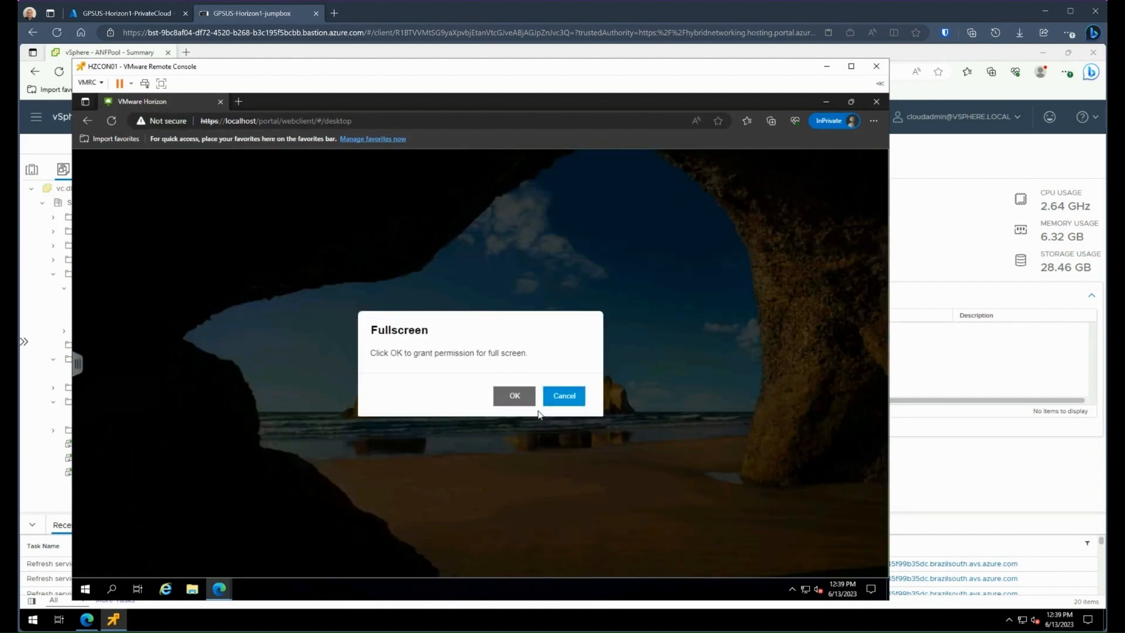
{"action": "left_click", "coordinate": [561, 396]}
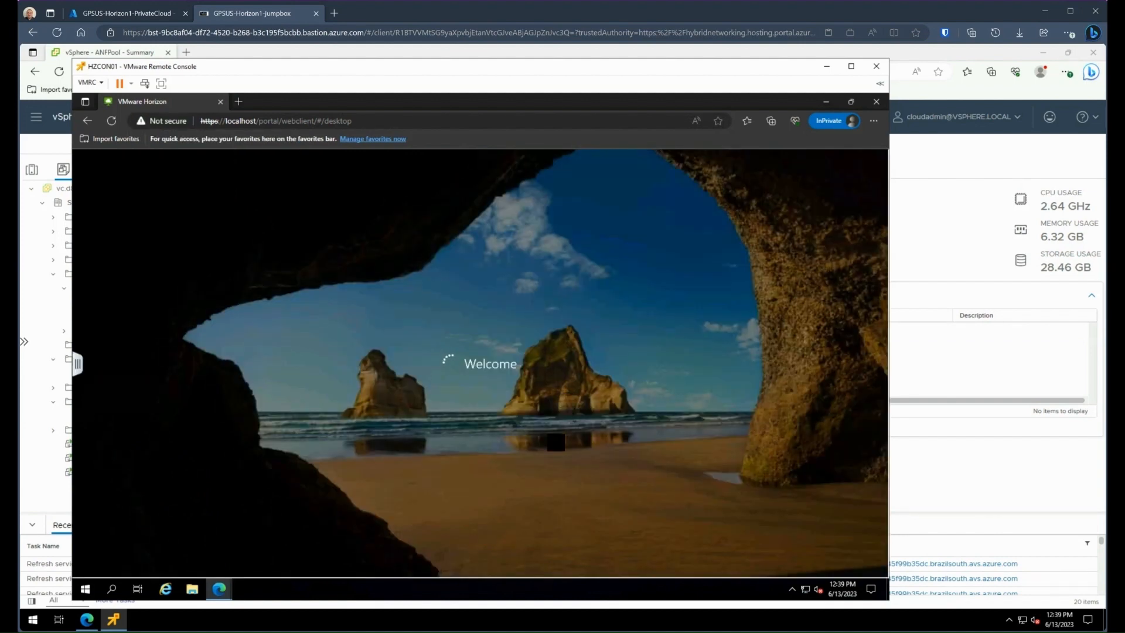